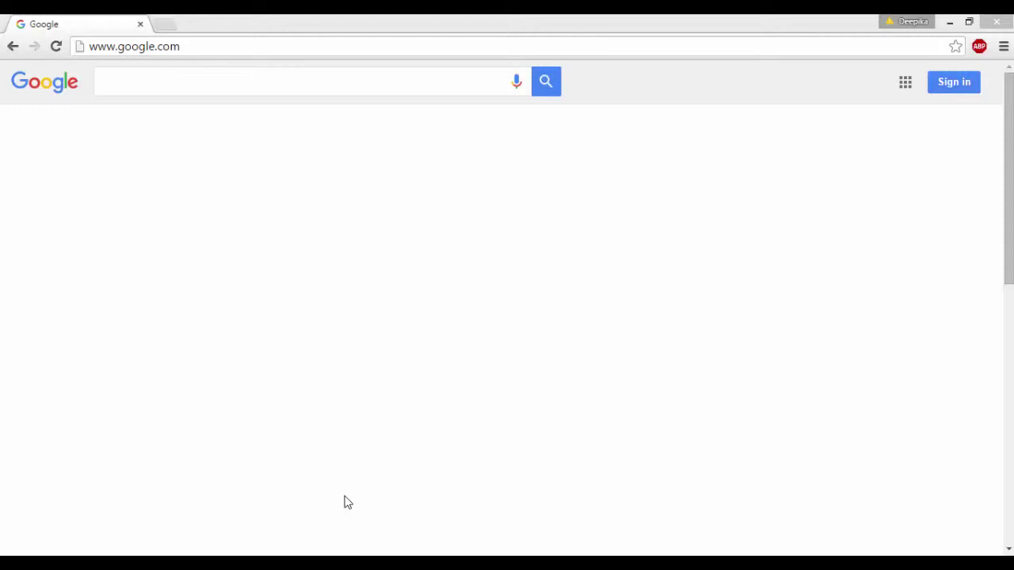
Search Google for "java 8 download" and open Oracle's Java SE Development Kit 8 downloads page.
left_click(268, 74)
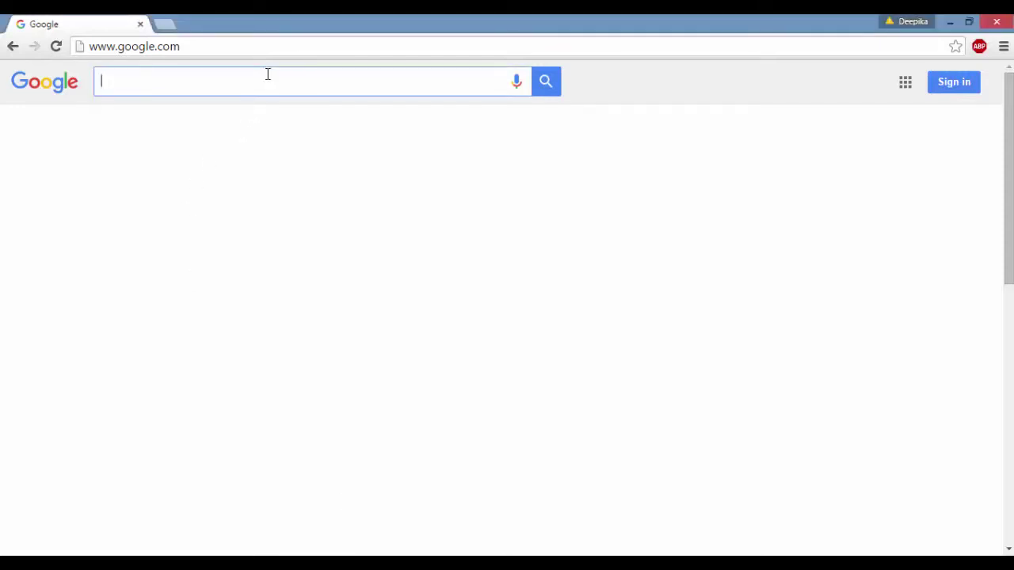
type("java 8 ")
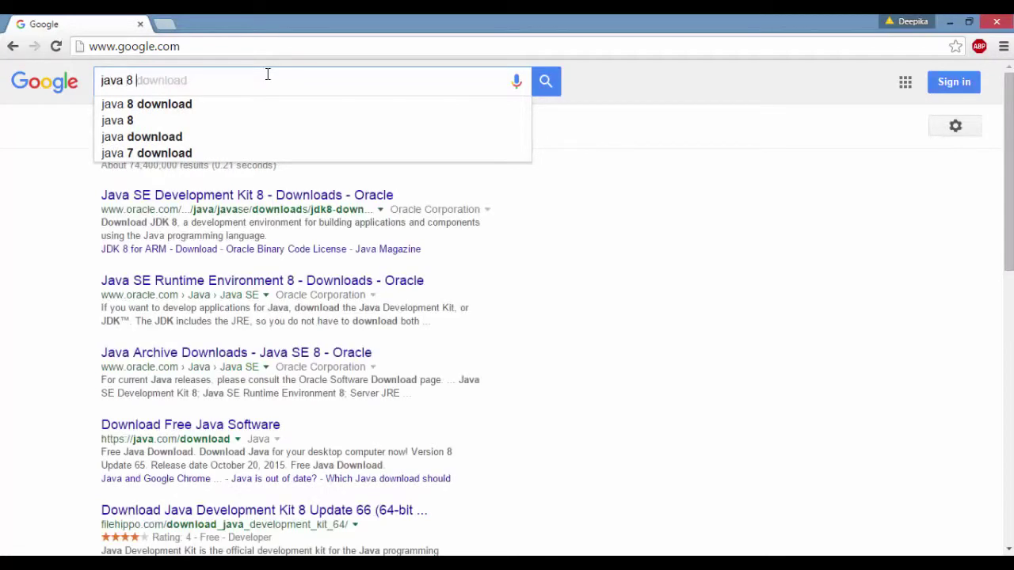
type("download")
key("Return")
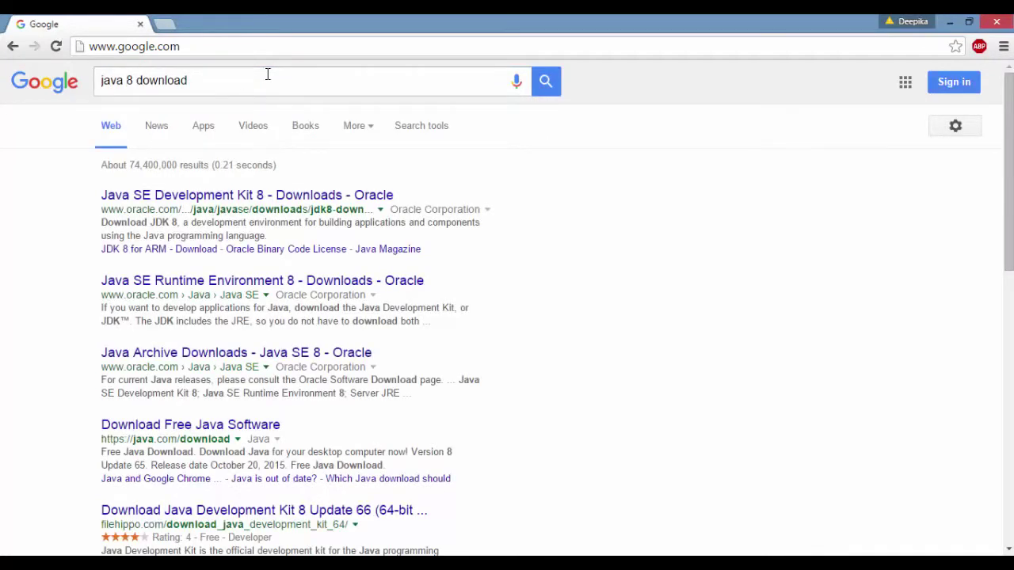
left_click(190, 203)
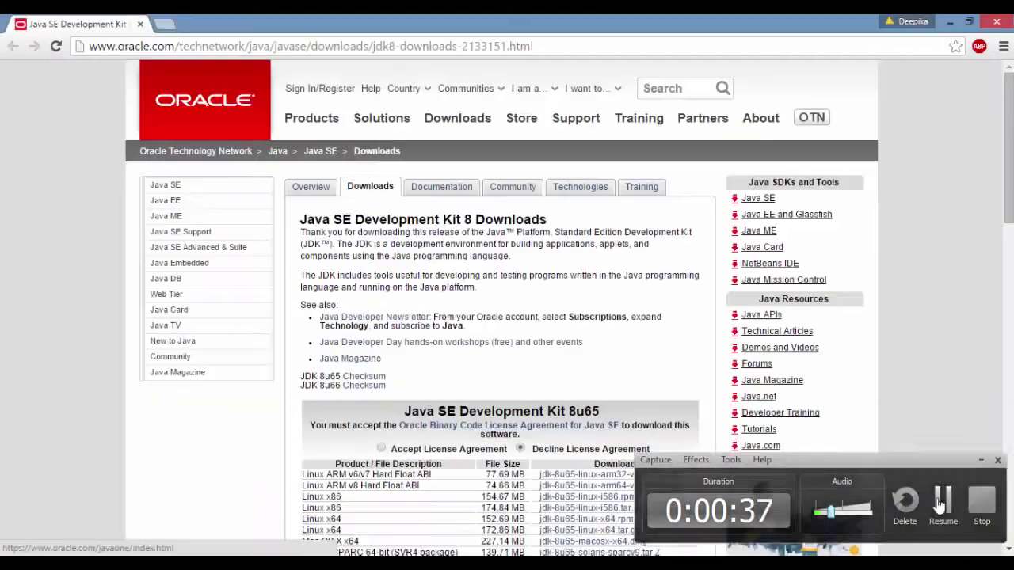
Accept the license agreement for Java SE Development Kit 8u65 and download the Windows x64 installer jdk-8u65-windows-x64.exe.
left_click_drag(1009, 205, 968, 245)
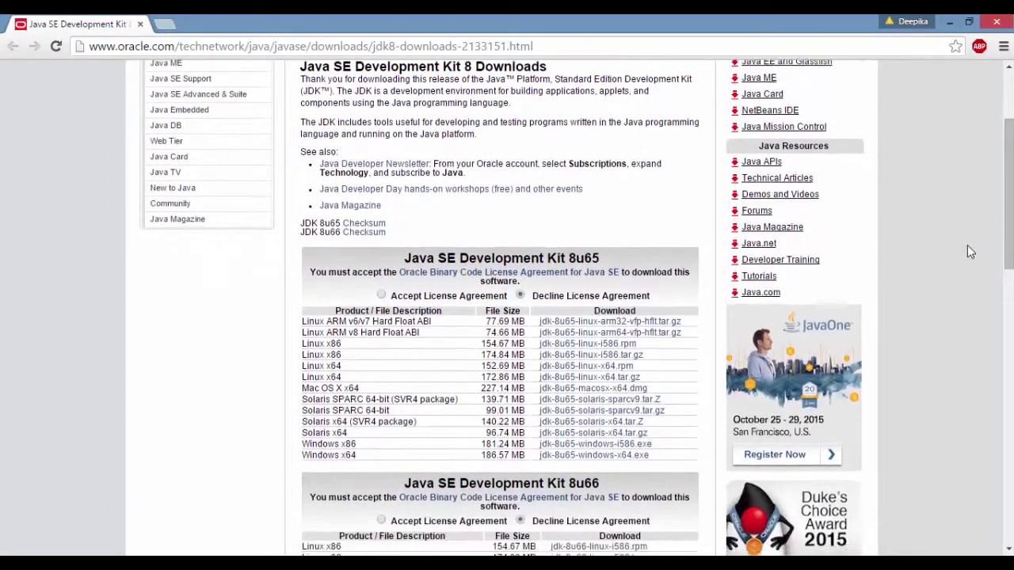
left_click(382, 295)
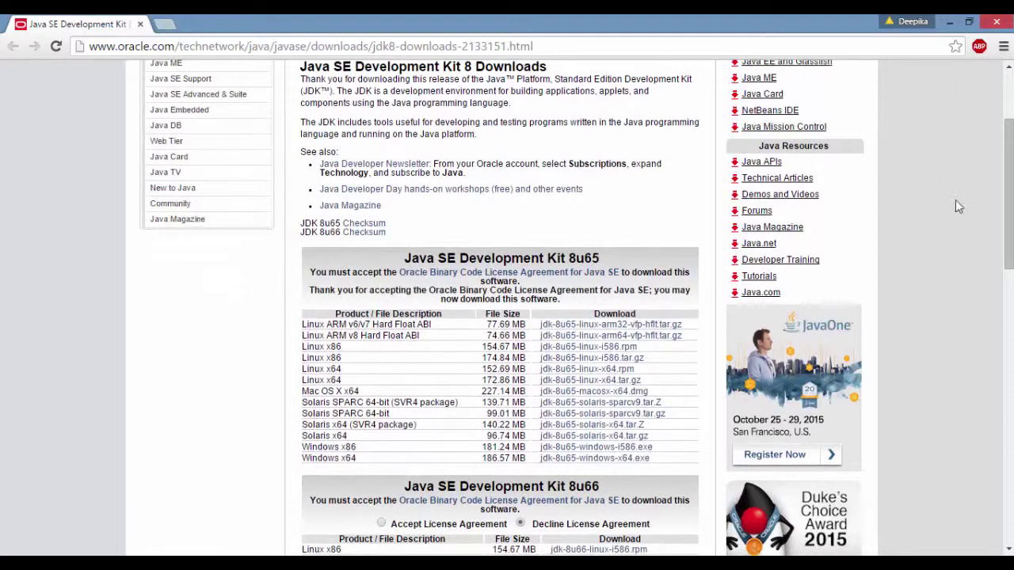
left_click_drag(998, 229, 998, 271)
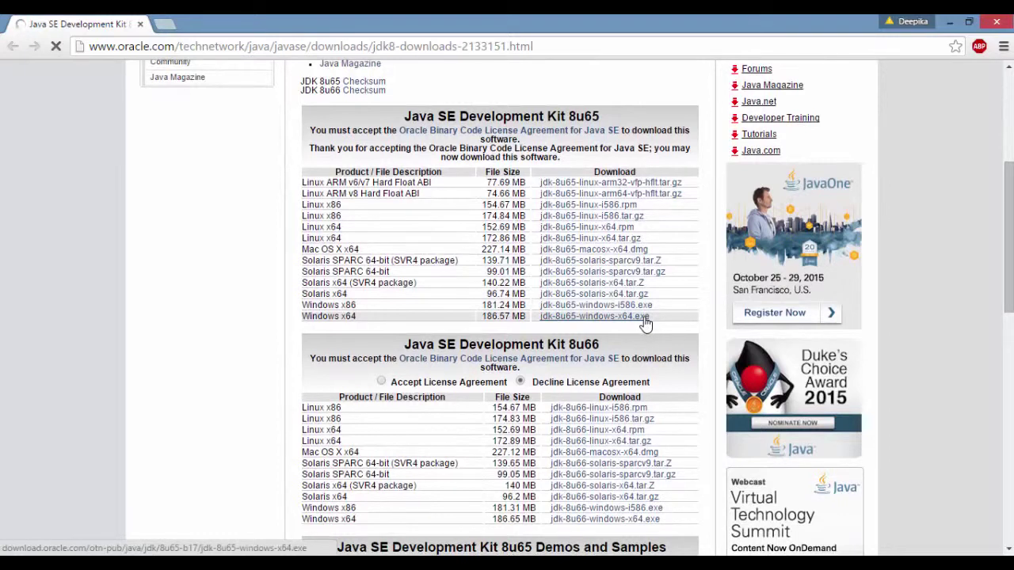
left_click(596, 318)
left_click(607, 317)
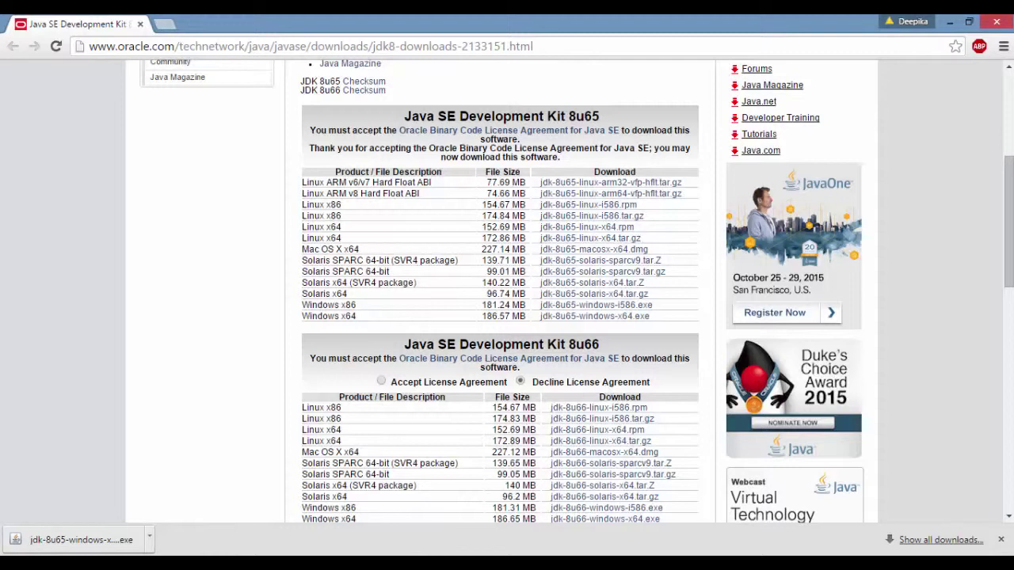
Run the downloaded JDK installer and start the installation with the default features and the default jdk1.8.0_65 folder.
left_click(116, 542)
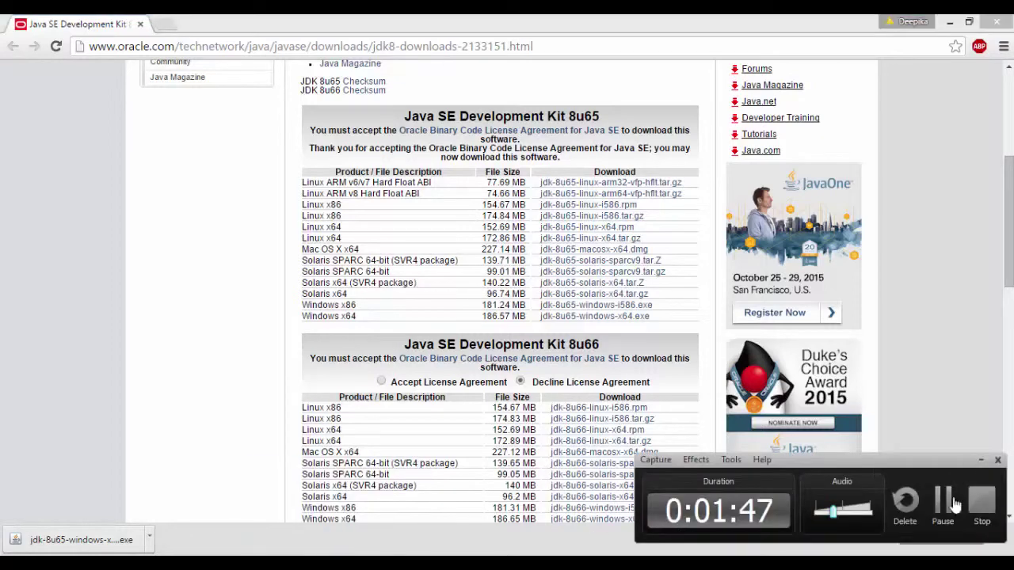
left_click(1000, 539)
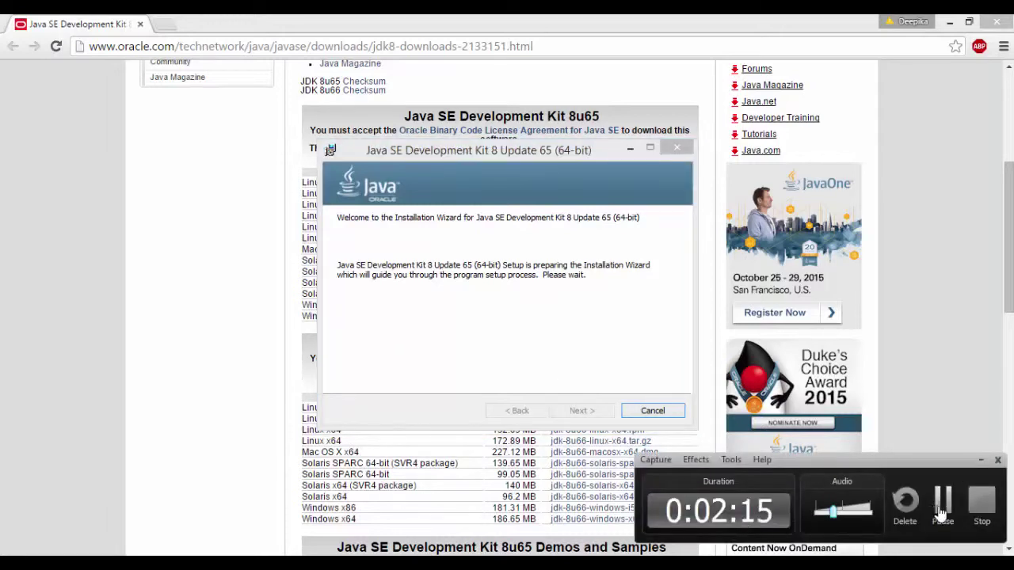
left_click(581, 410)
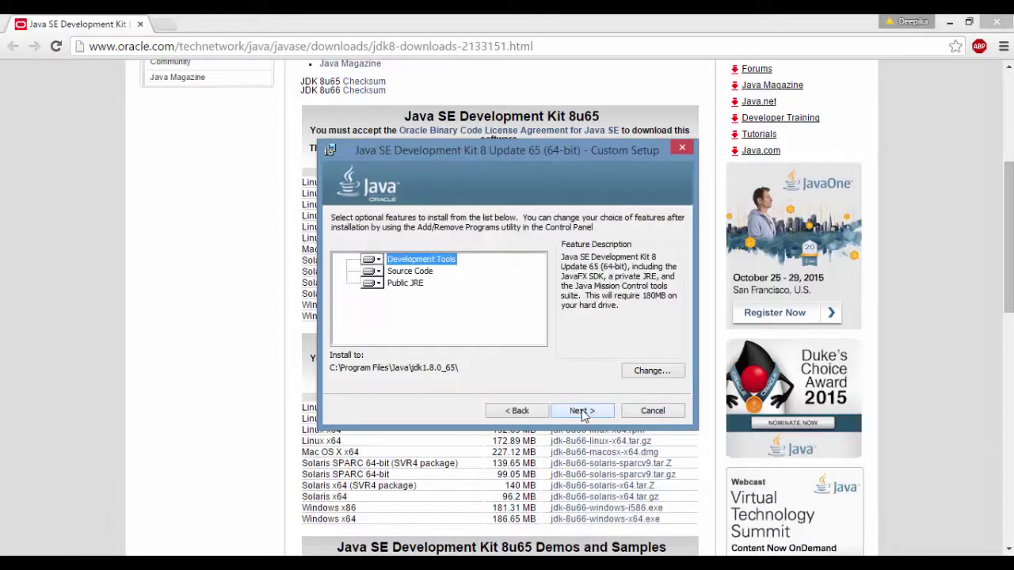
left_click(588, 411)
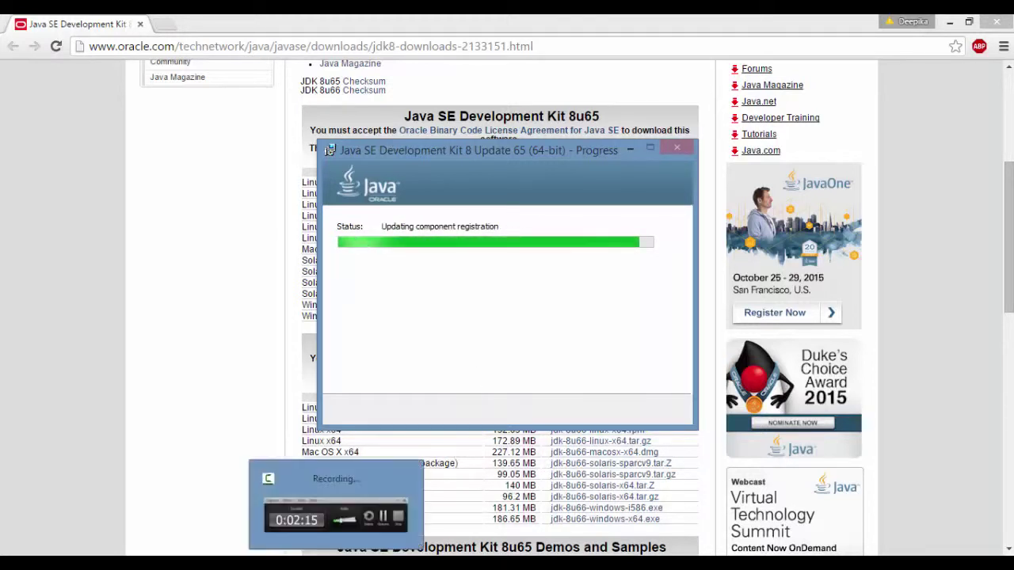
Install the JRE into the default destination folder C:\Program Files\Java\jre1.8.0_65 and close the completed setup wizard.
left_click(336, 507)
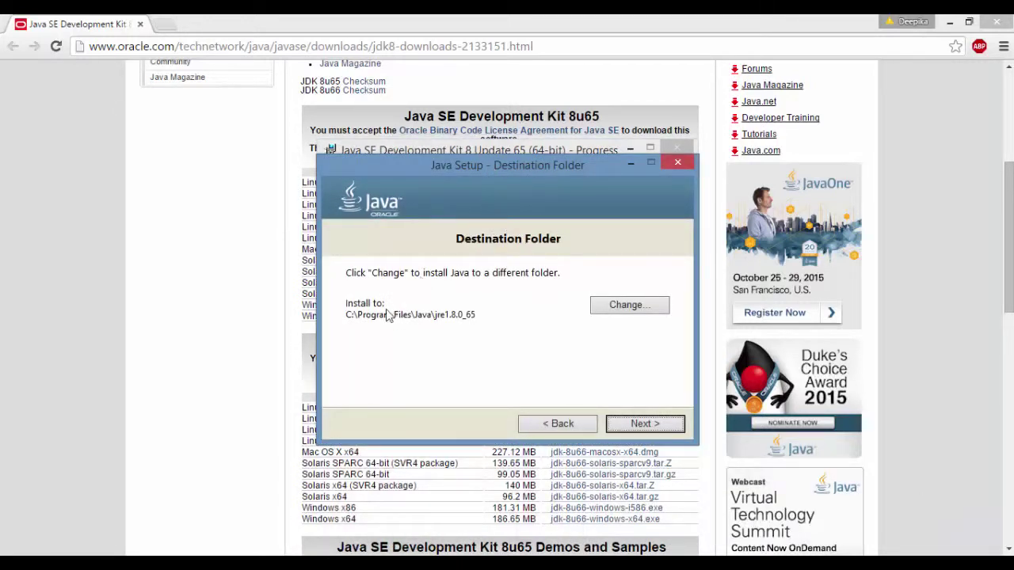
left_click(665, 426)
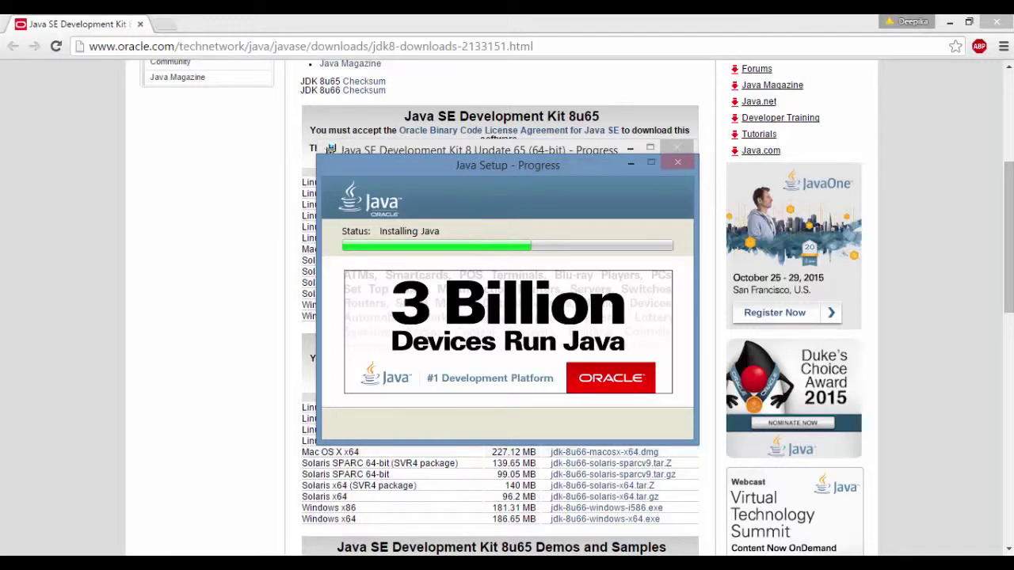
left_click(325, 554)
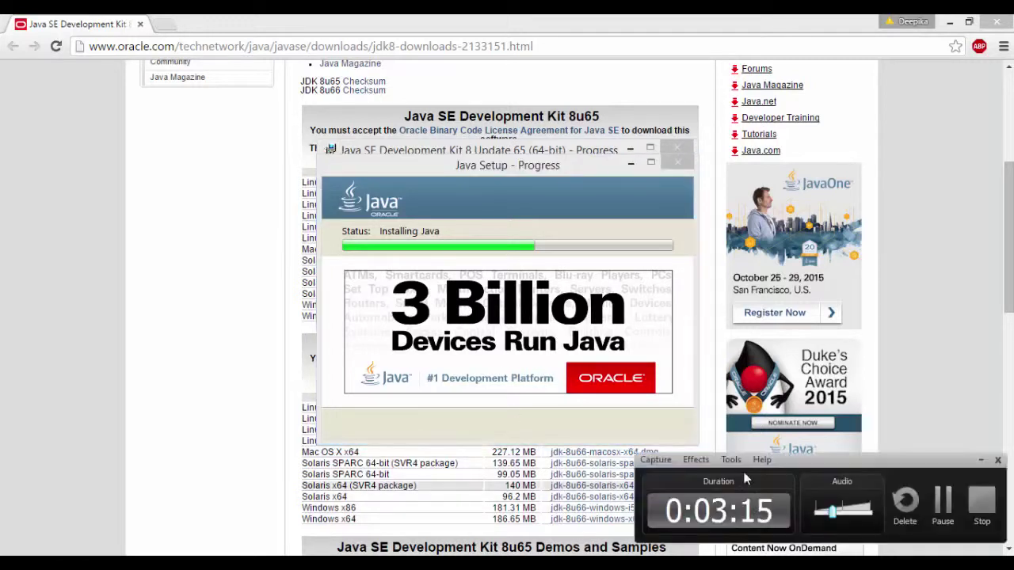
left_click(944, 511)
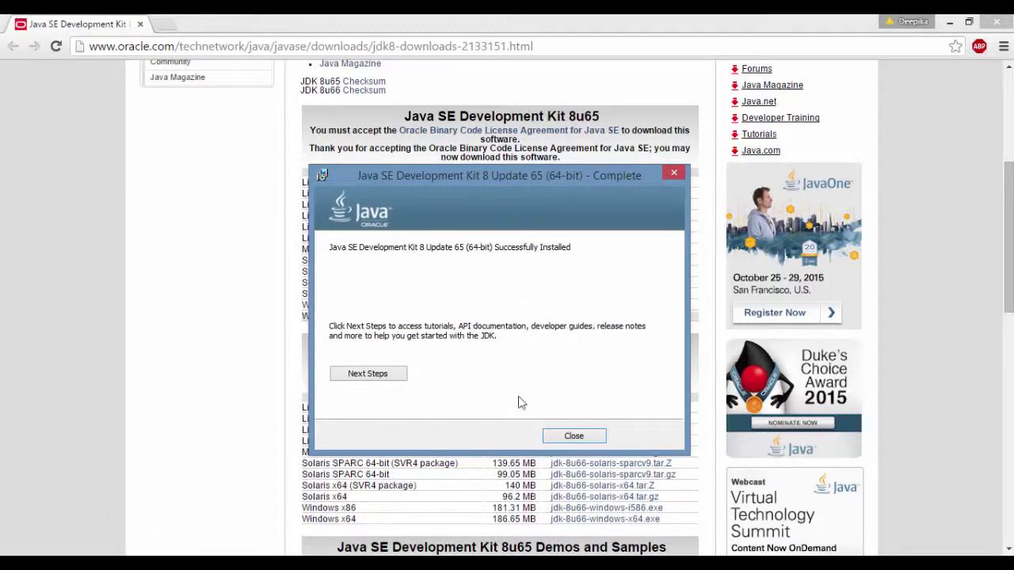
left_click(574, 436)
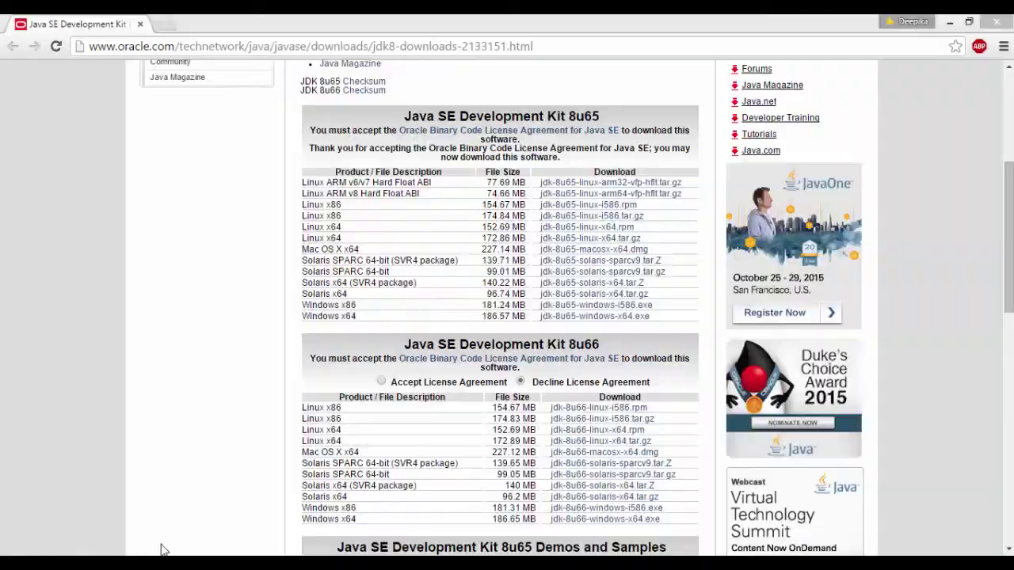
key("super")
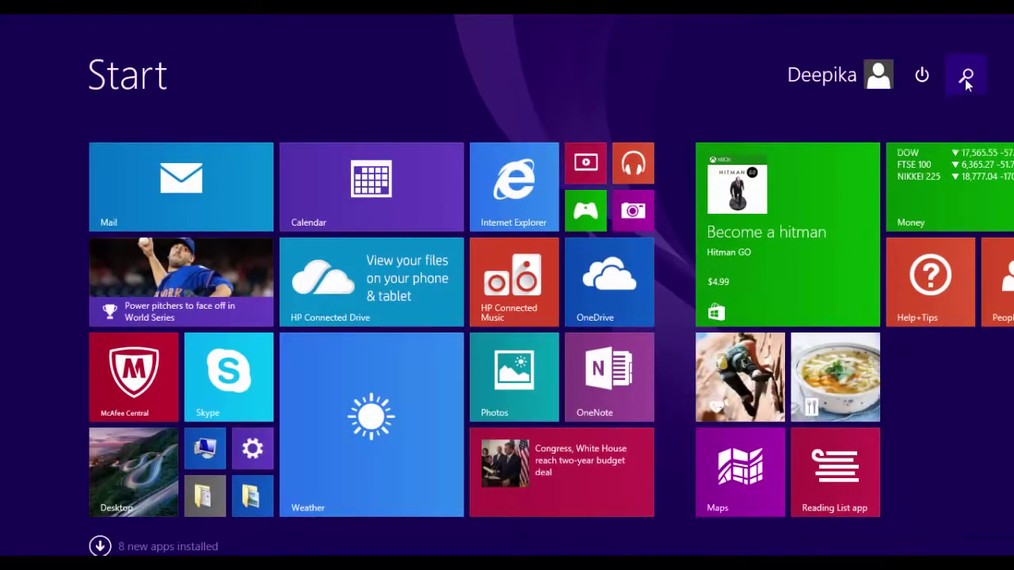
left_click(966, 79)
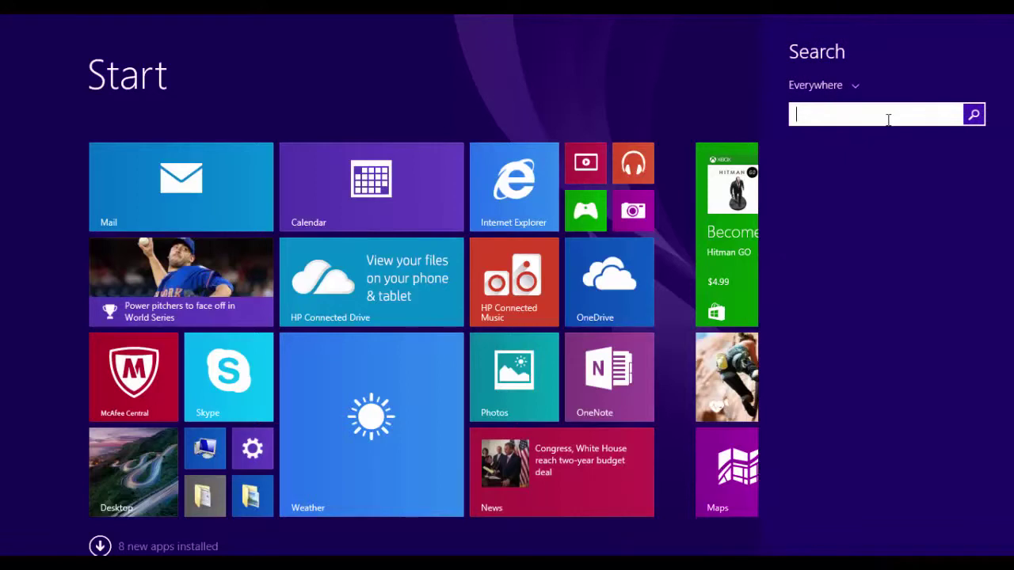
type("Control ")
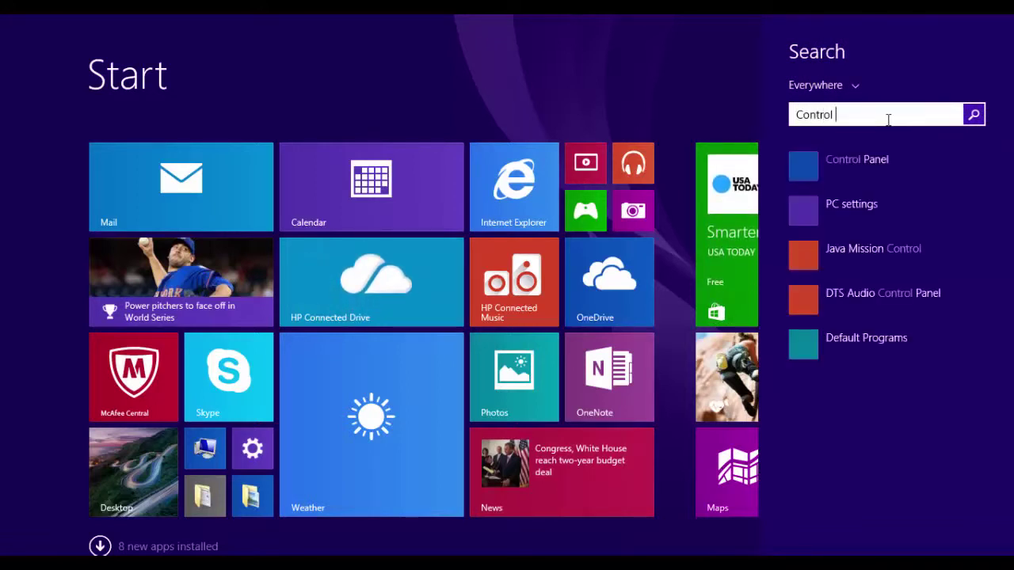
type("panel")
left_click(815, 168)
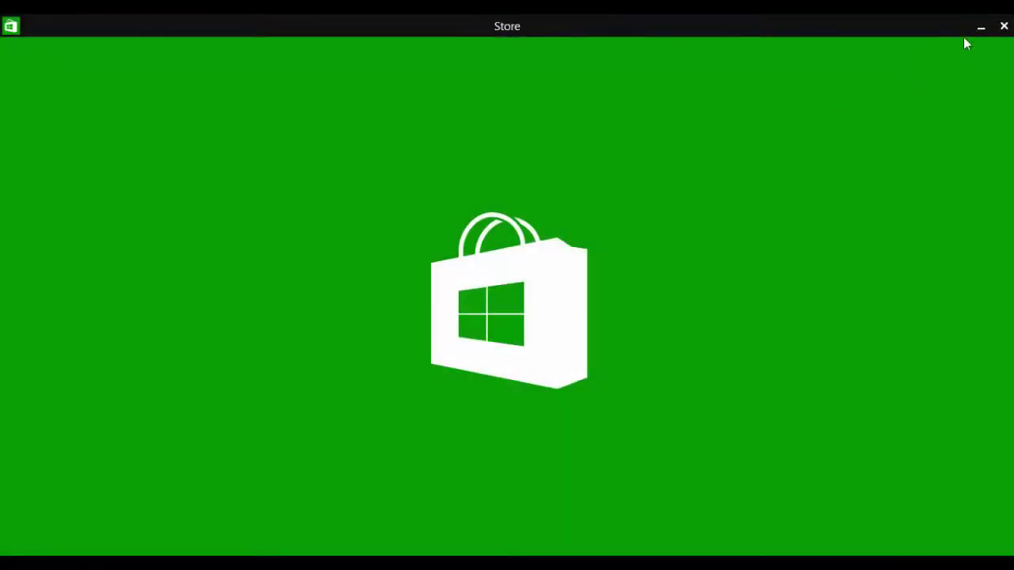
left_click(1004, 26)
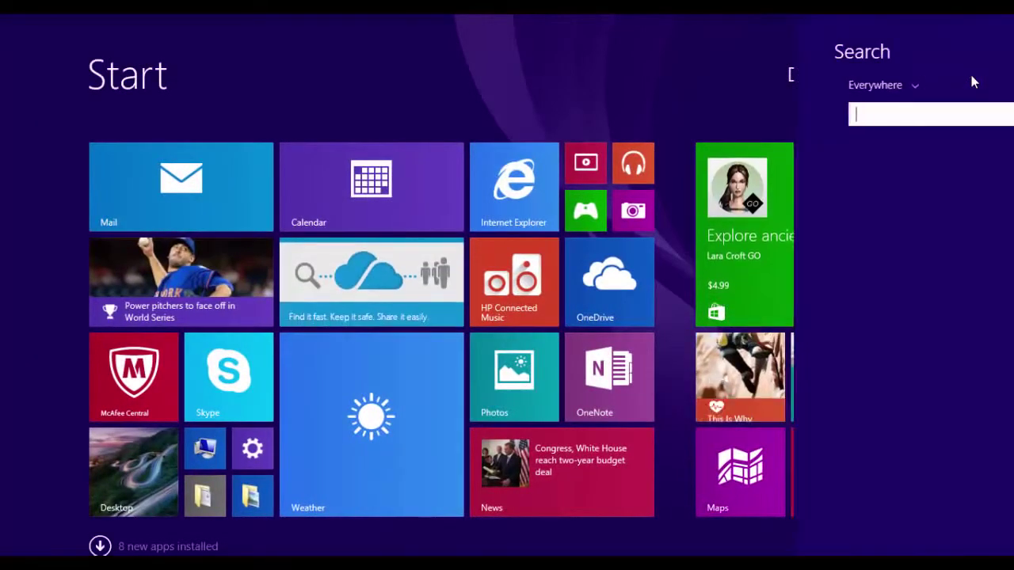
Search Windows for "control panel", open Control Panel and go to its Programs category.
type("co")
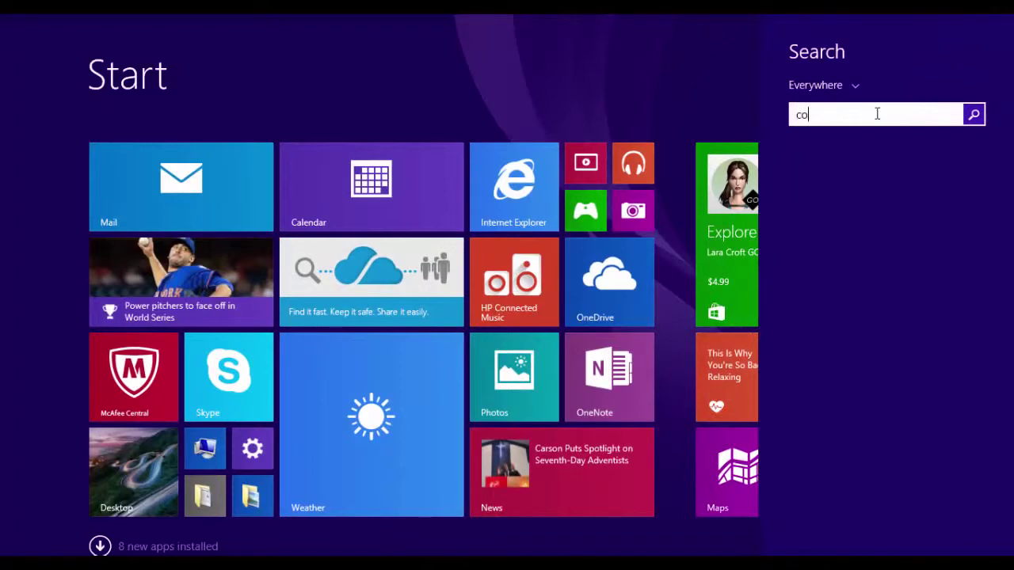
type("ntrol p")
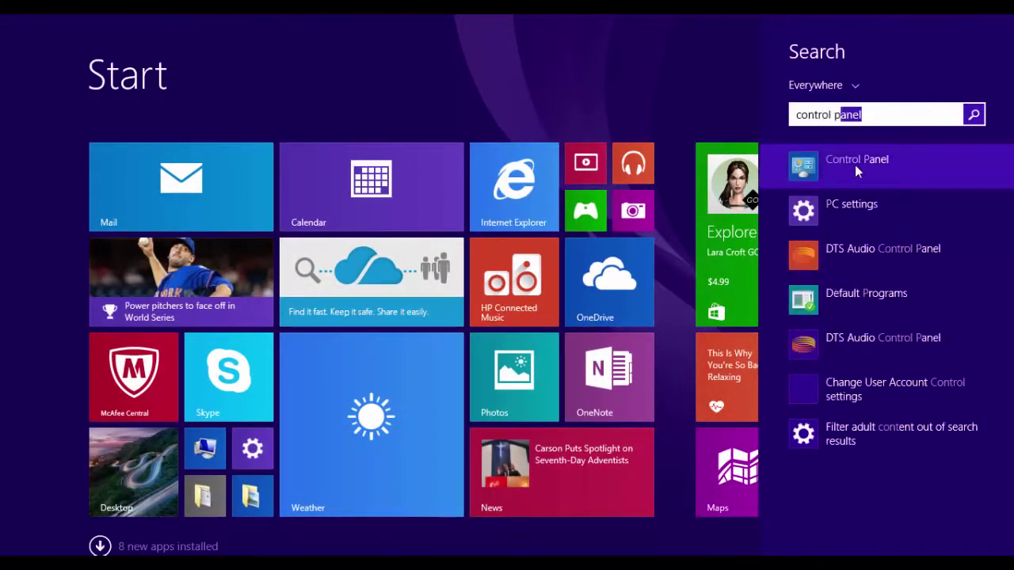
left_click(855, 165)
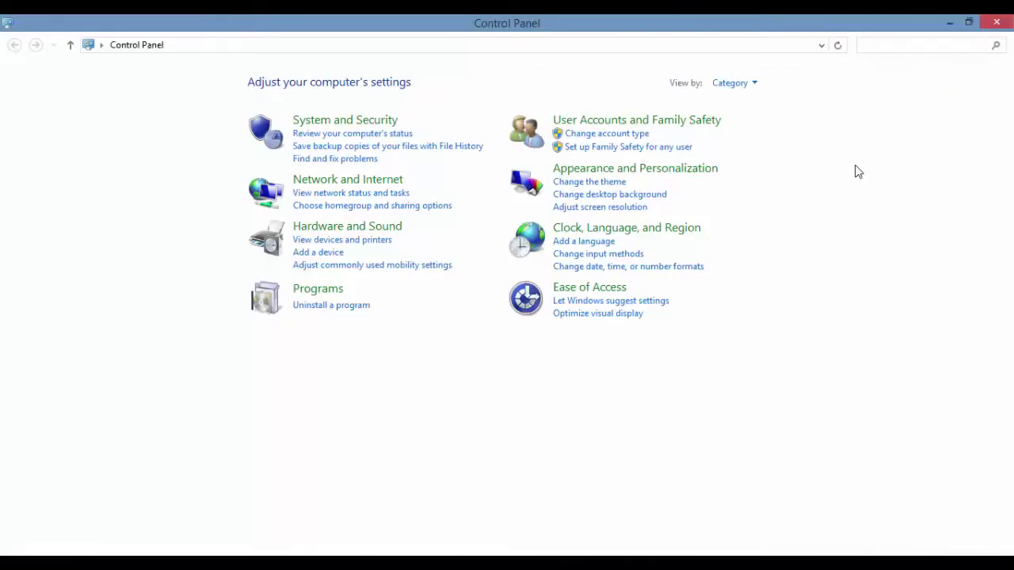
left_click(333, 290)
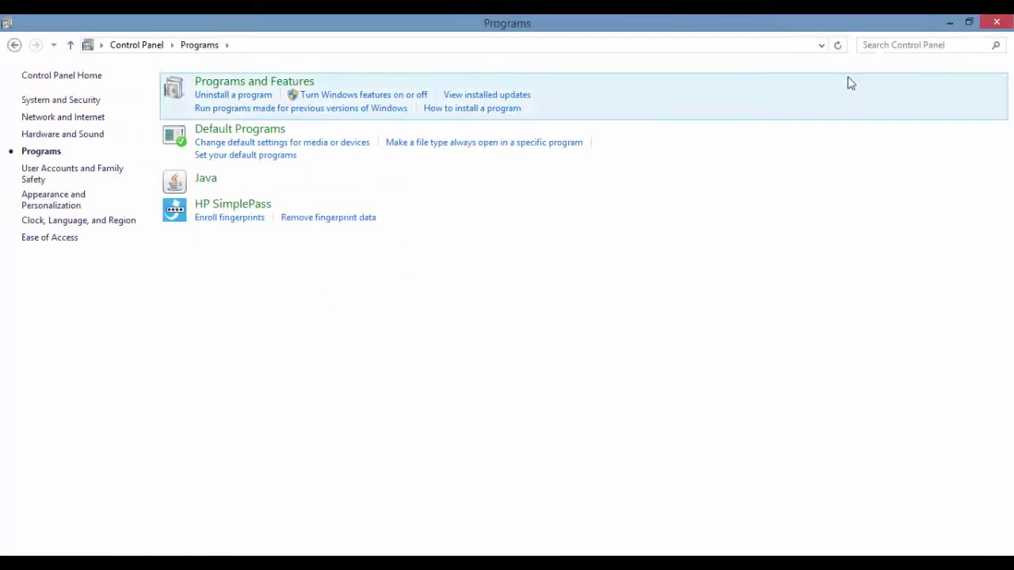
left_click(914, 41)
type("java")
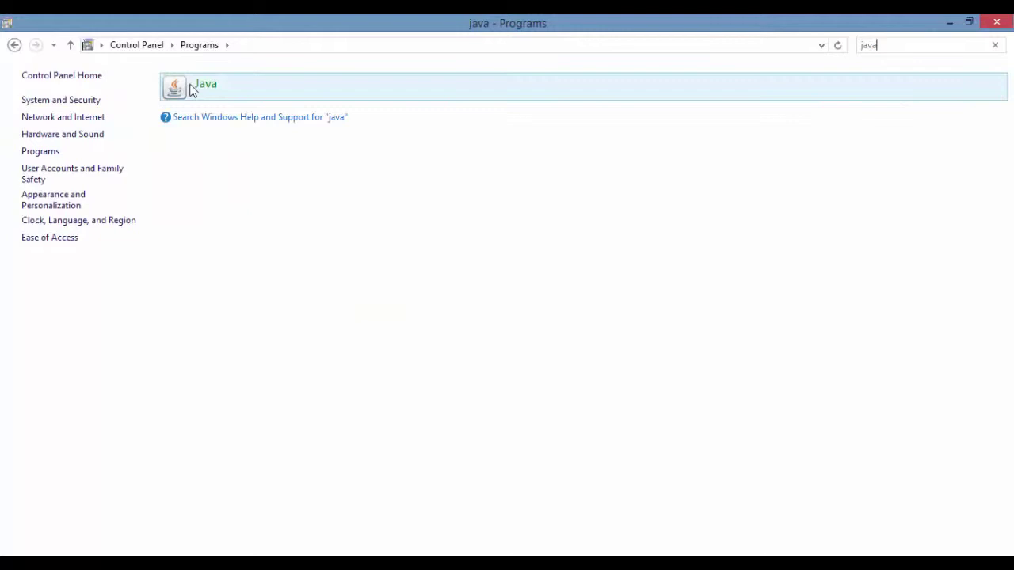
left_click(141, 46)
left_click(318, 289)
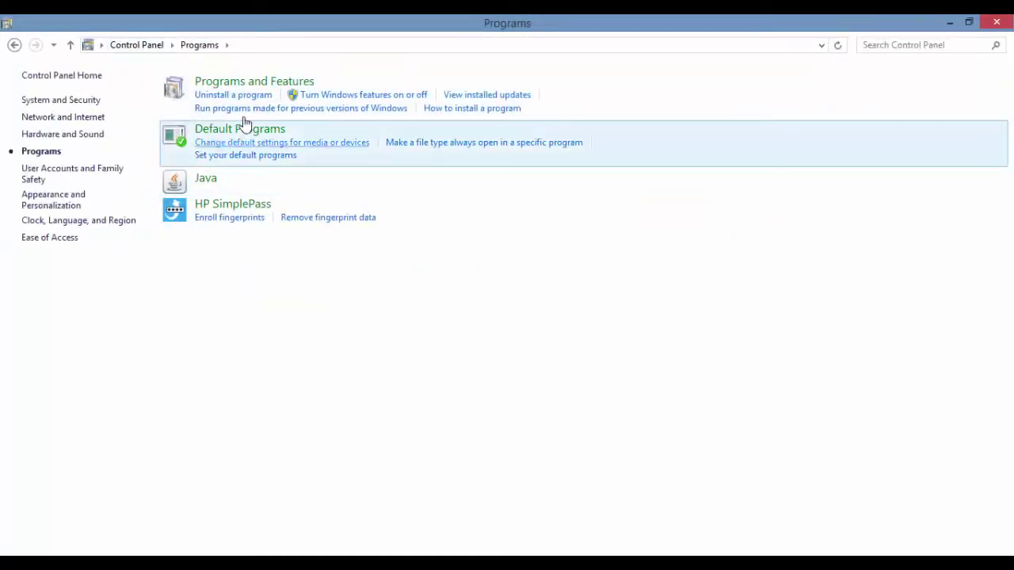
Open Programs and Features, search the installed programs for "java" to check the installation, and close the window.
left_click(264, 82)
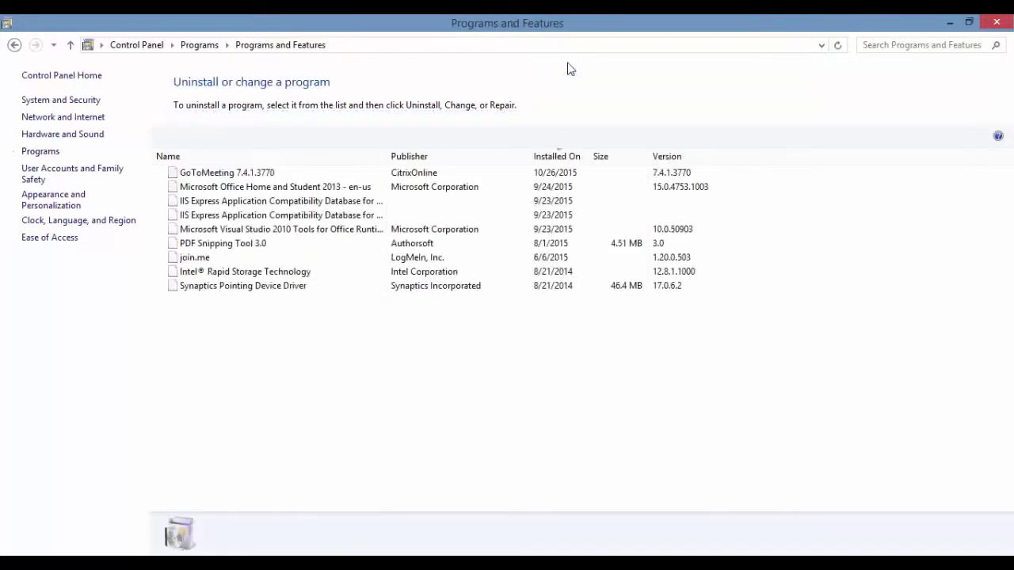
left_click(910, 45)
type("java")
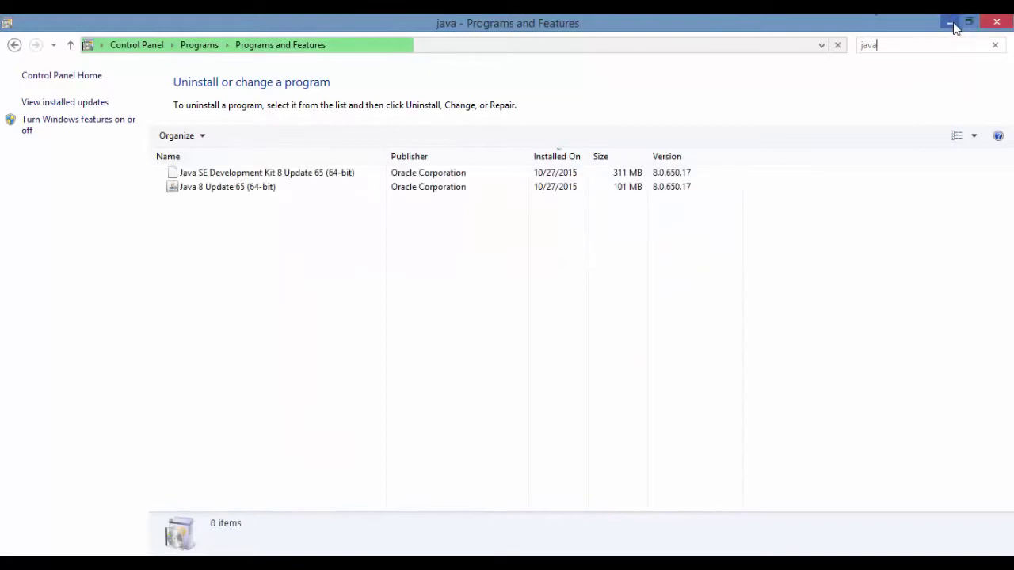
left_click(997, 24)
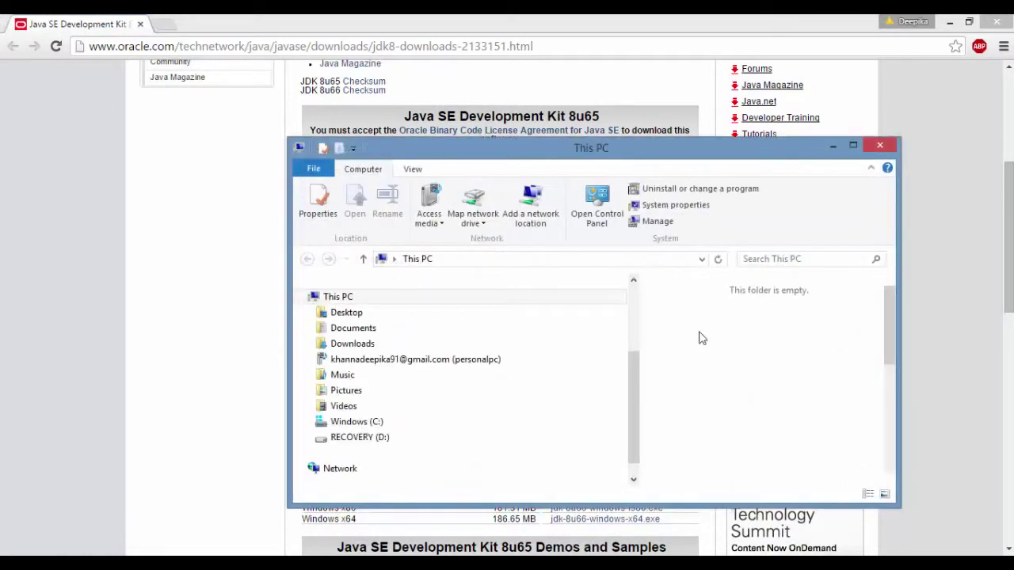
Maximize the This PC window and open the Program Files folder on the Windows (C:) drive.
left_click(853, 146)
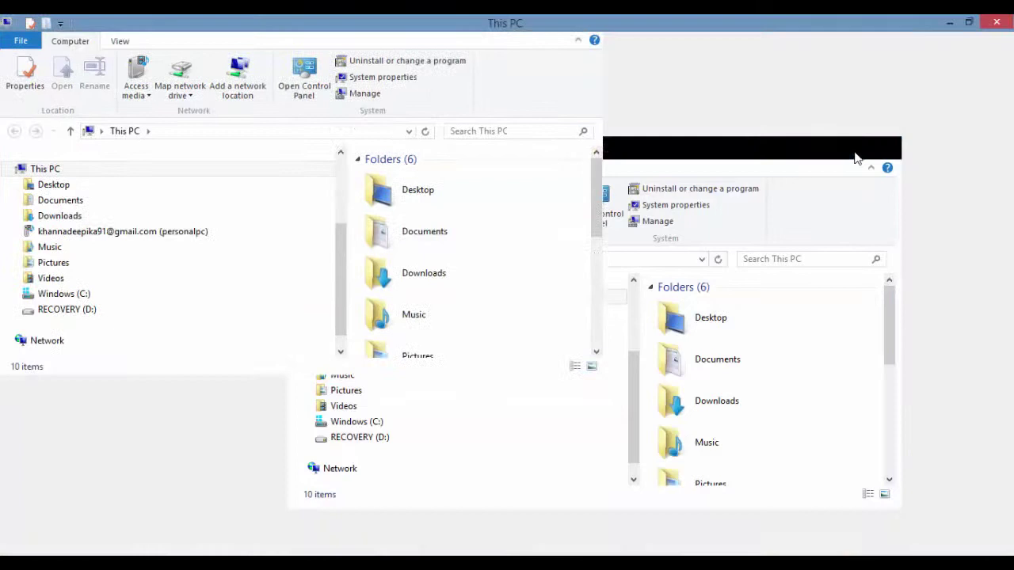
left_click(453, 306)
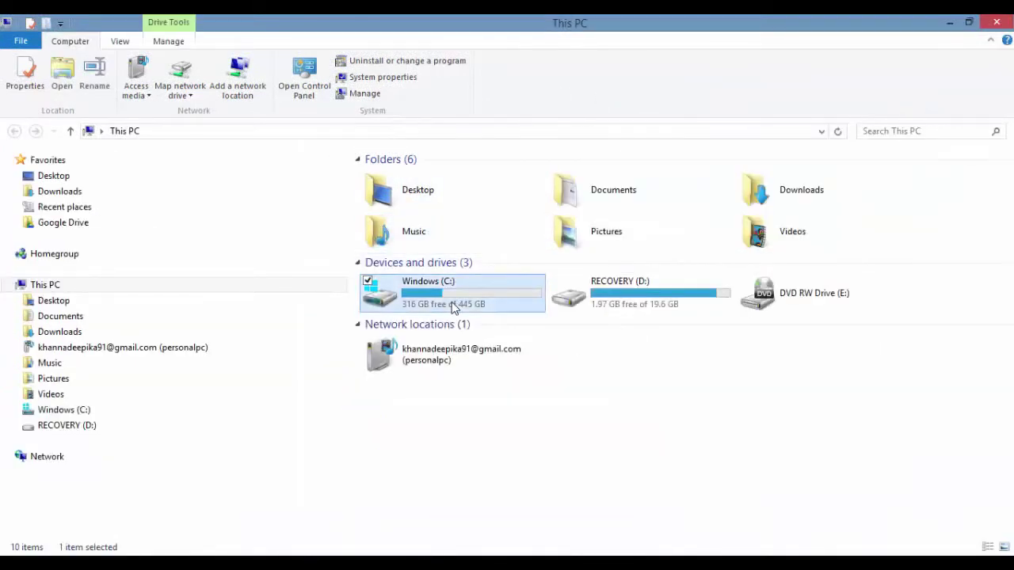
double_click(453, 307)
left_click(417, 287)
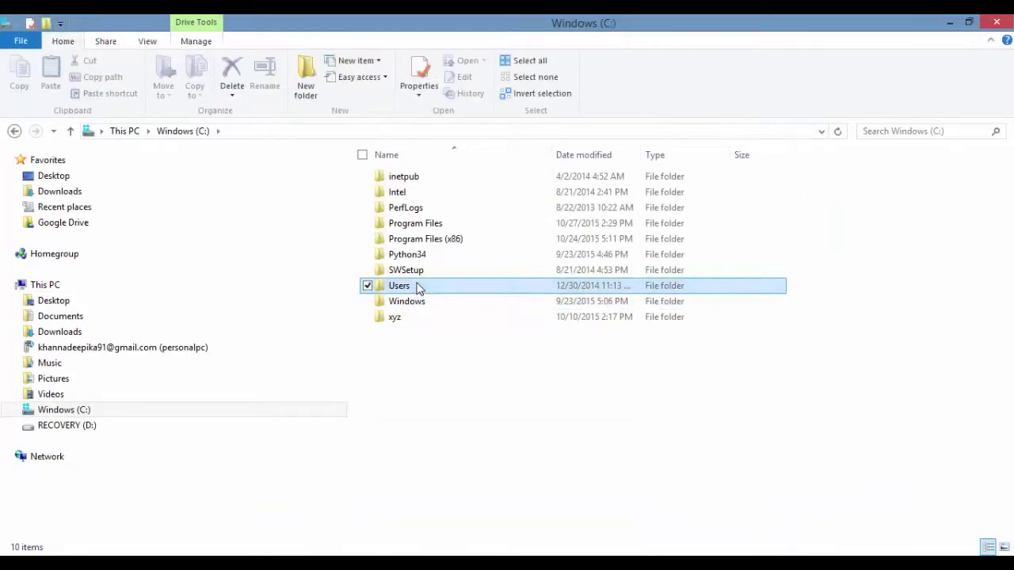
double_click(428, 224)
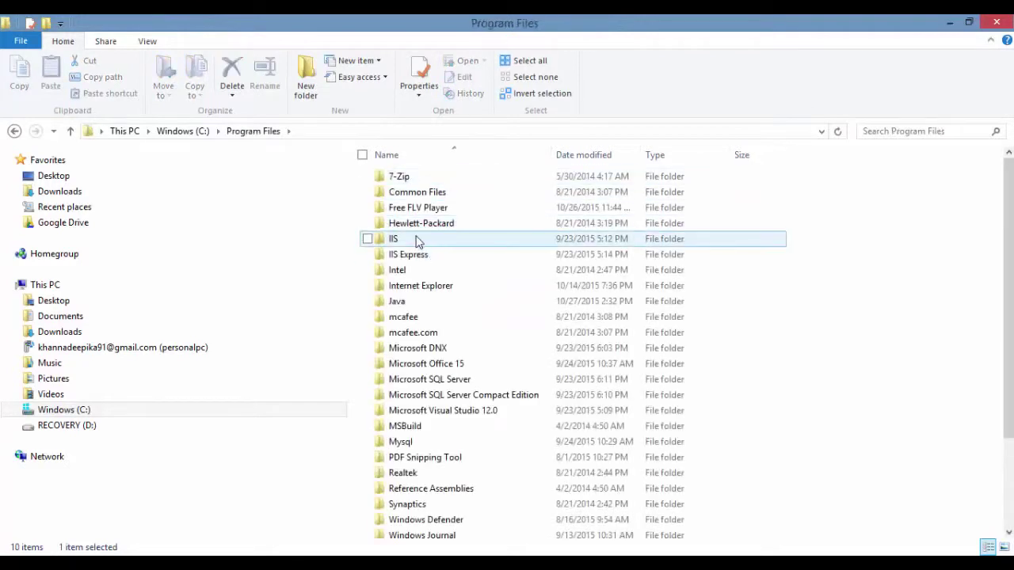
Open the bin folder under Java\jdk1.8.0_65 in Program Files and copy its full path.
left_click(406, 301)
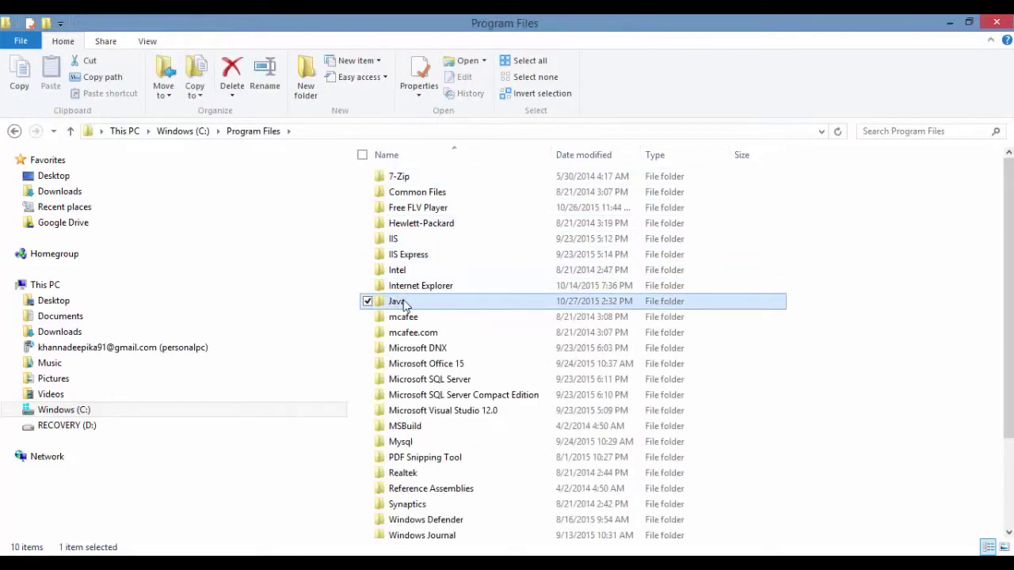
double_click(403, 305)
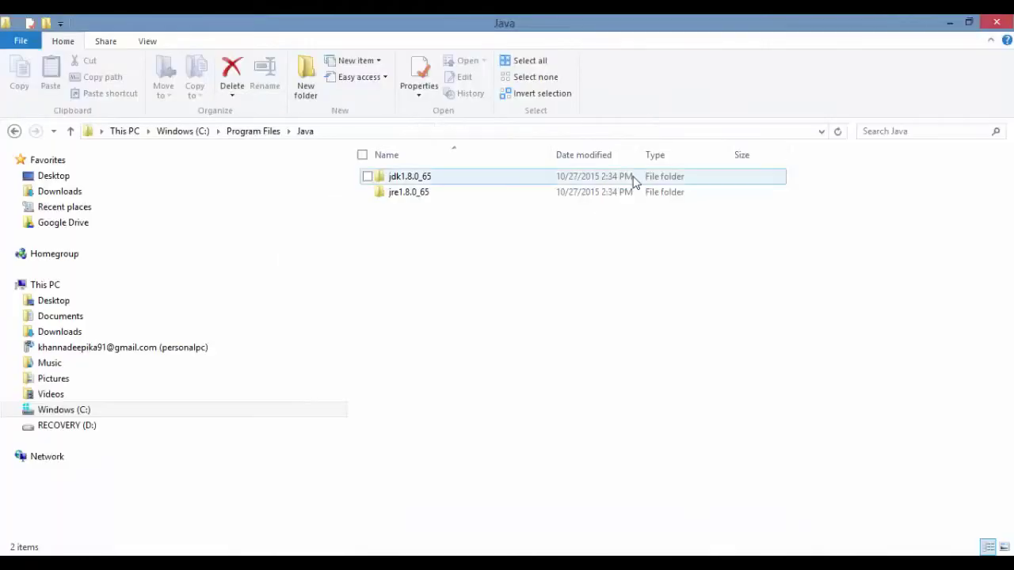
double_click(435, 180)
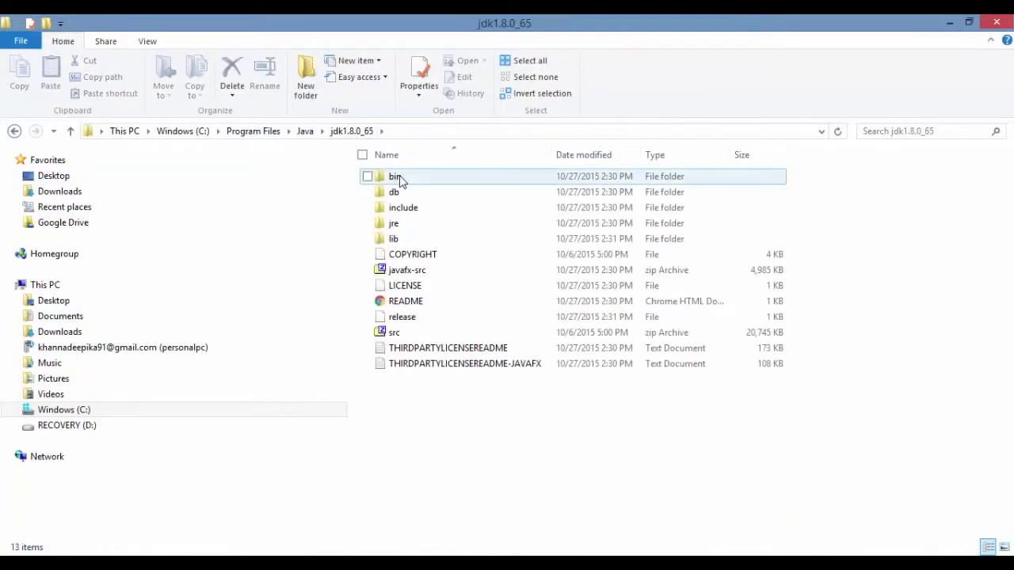
double_click(400, 177)
left_click(433, 135)
key("ctrl+c")
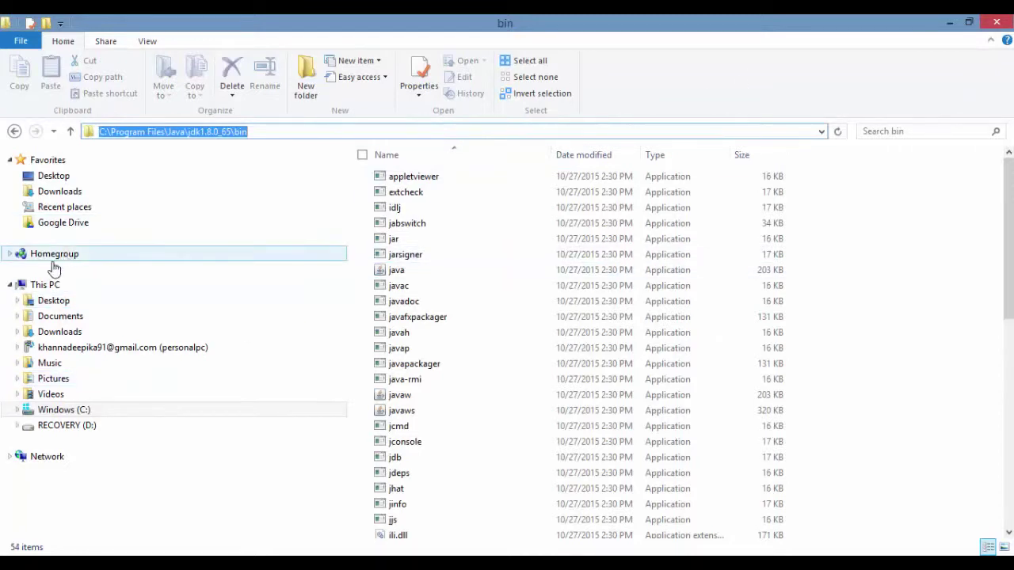
Open the properties of This PC and bring up the Environment Variables from the advanced system settings.
right_click(57, 289)
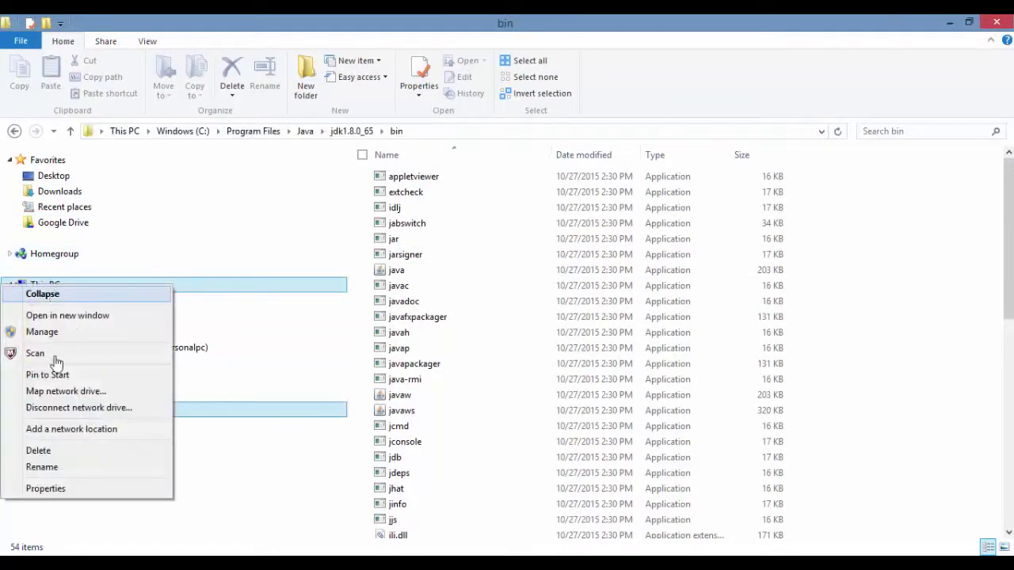
left_click(46, 489)
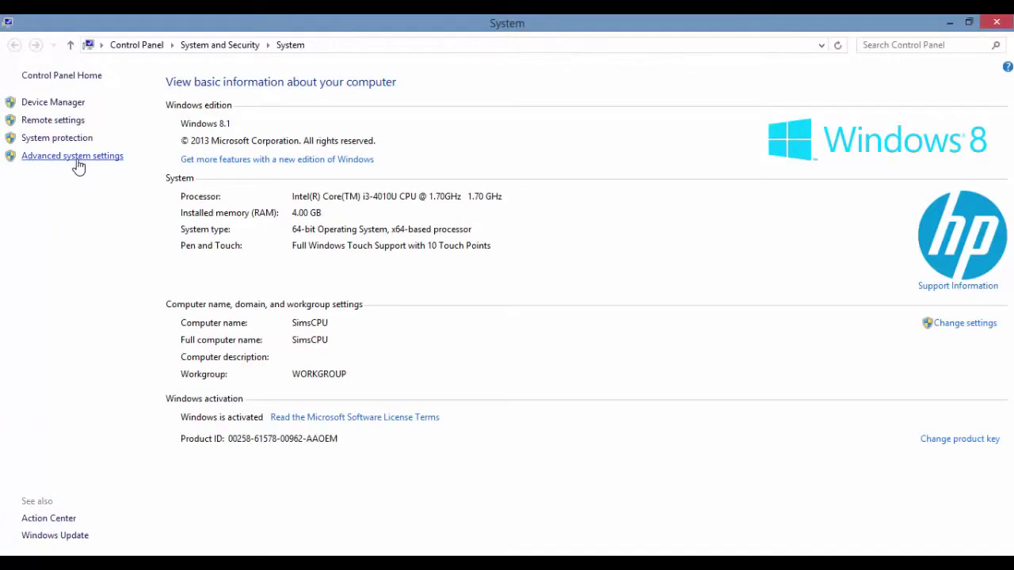
left_click(80, 162)
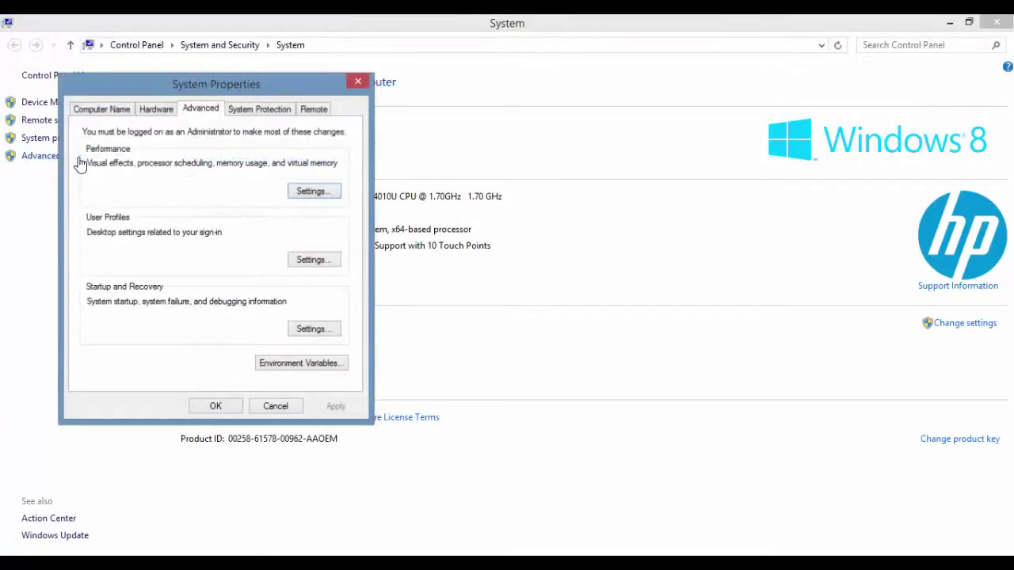
left_click(282, 364)
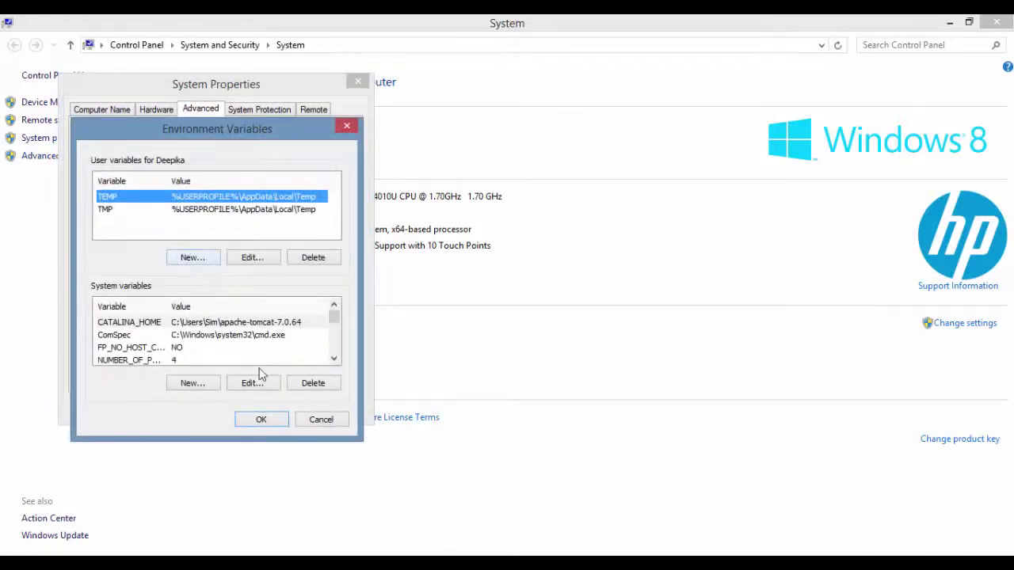
Create a system variable named JAVA_HOME with the copied path C:\Program Files\Java\jdk1.8.0_65\bin as its value.
left_click(335, 360)
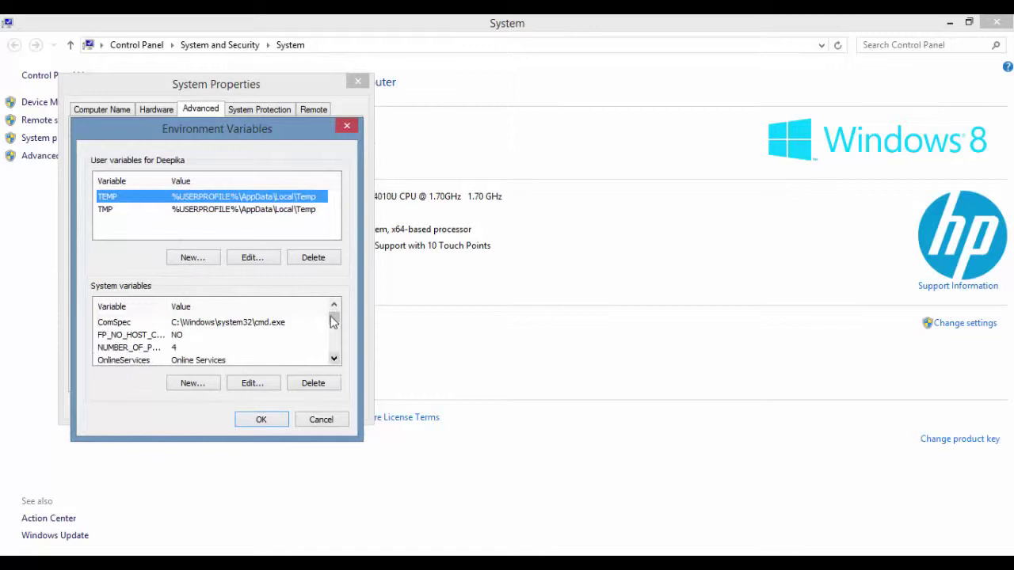
left_click(334, 306)
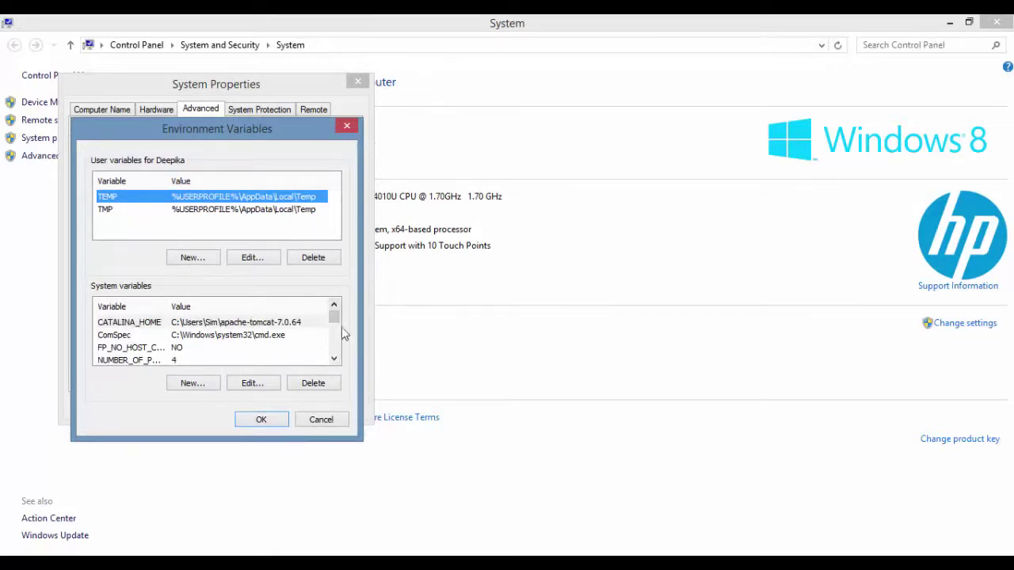
left_click(333, 359)
left_click(334, 358)
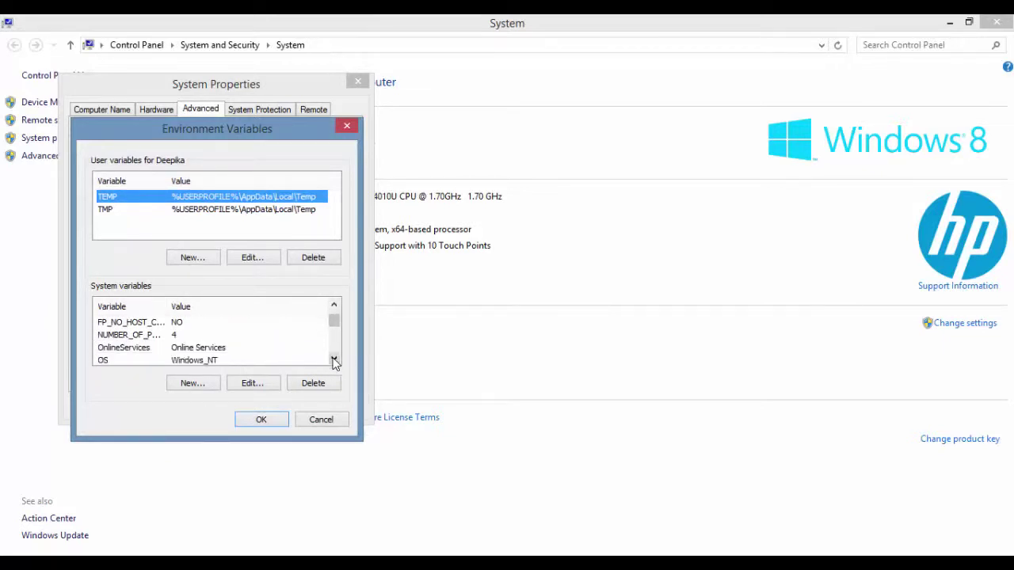
left_click(197, 385)
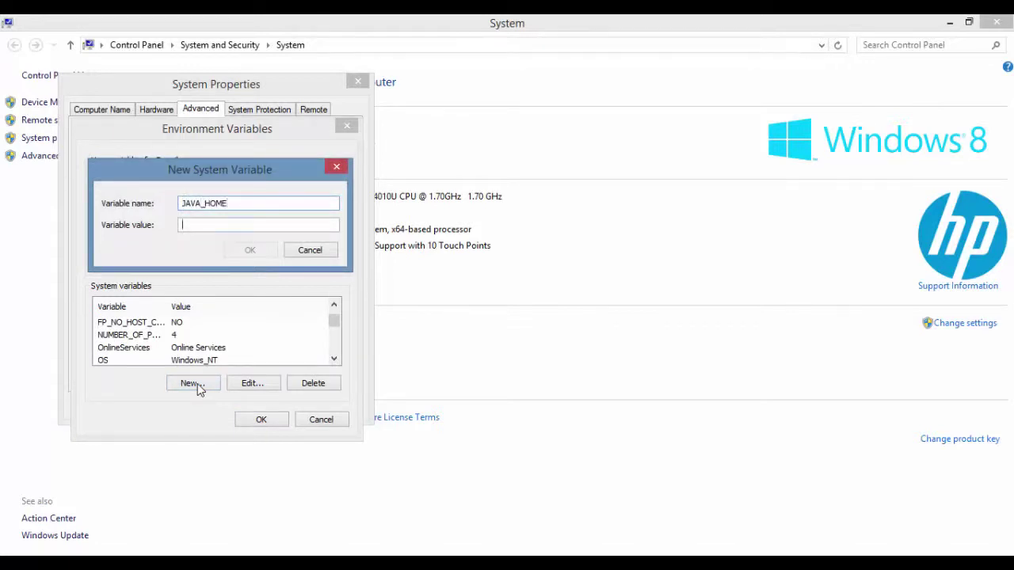
key("ctrl+v")
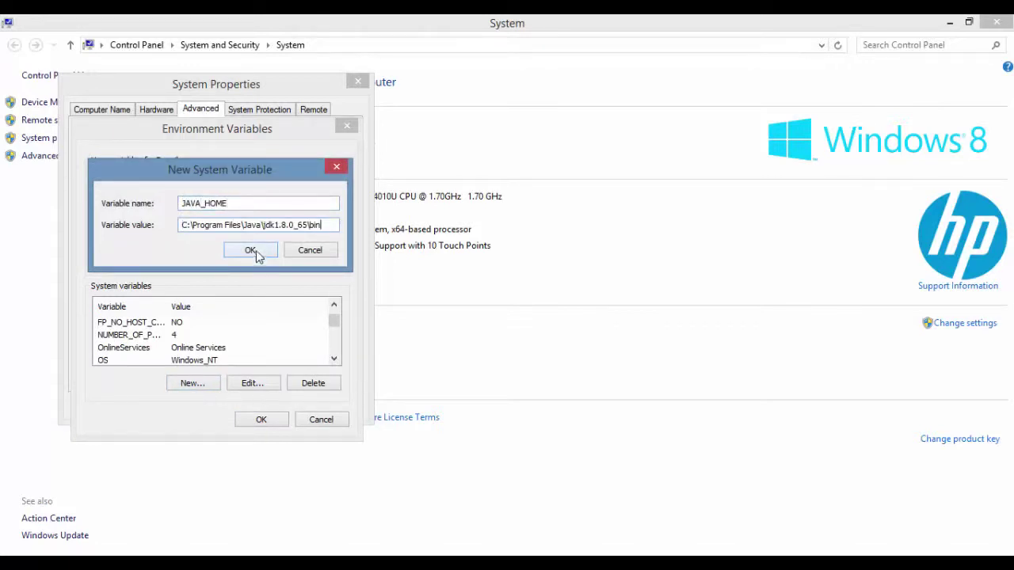
left_click(256, 251)
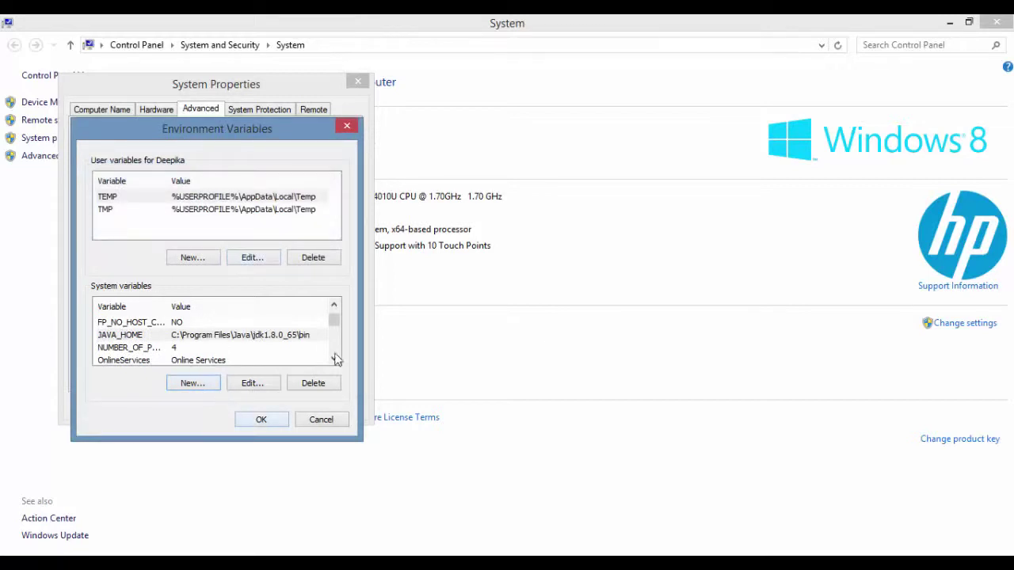
Append ;%JAVA_HOME% to the end of the Path system variable and confirm the changes through System Properties.
left_click_drag(336, 359, 336, 358)
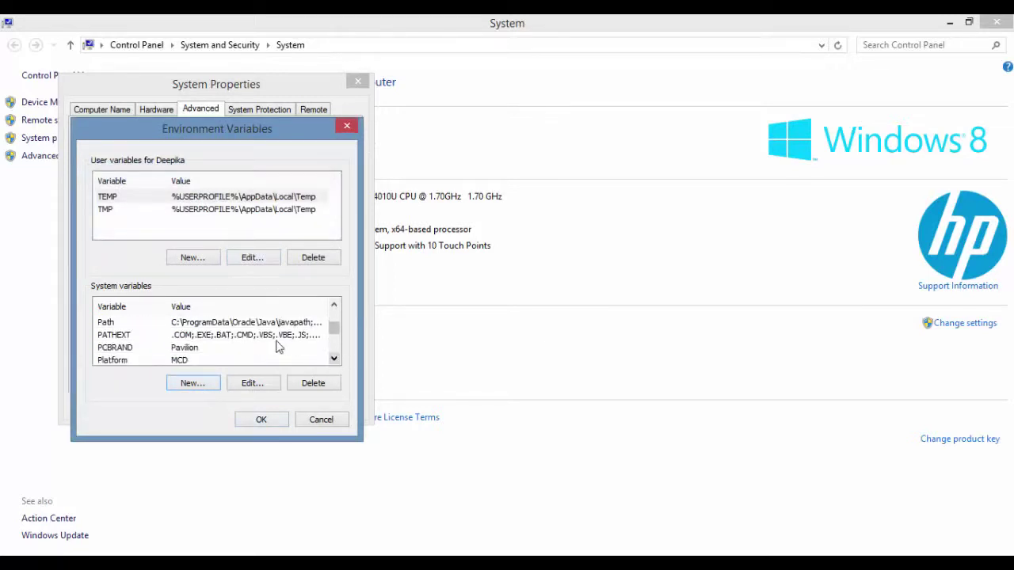
double_click(306, 323)
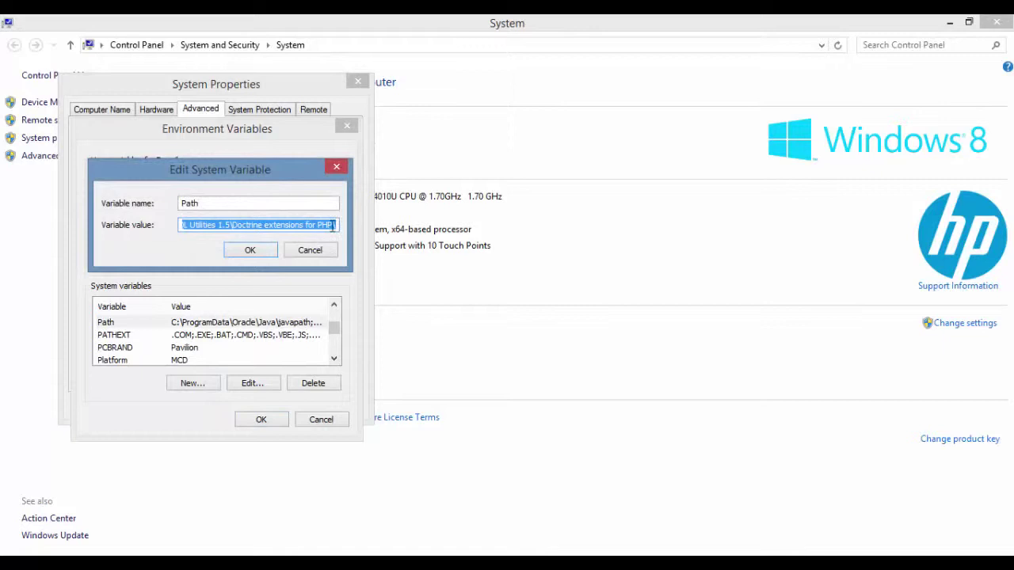
left_click(334, 226)
type(";")
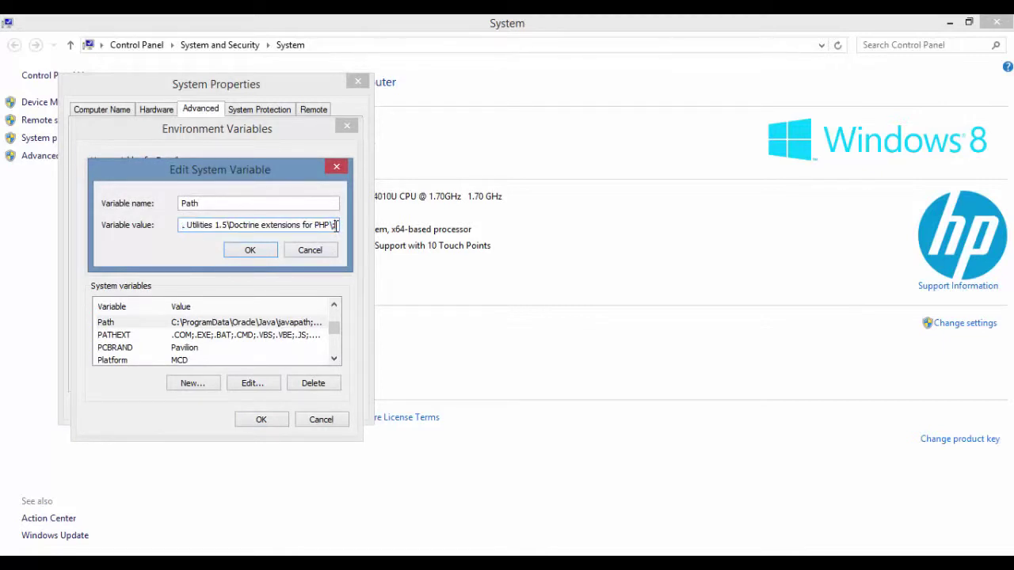
type("%JAVA")
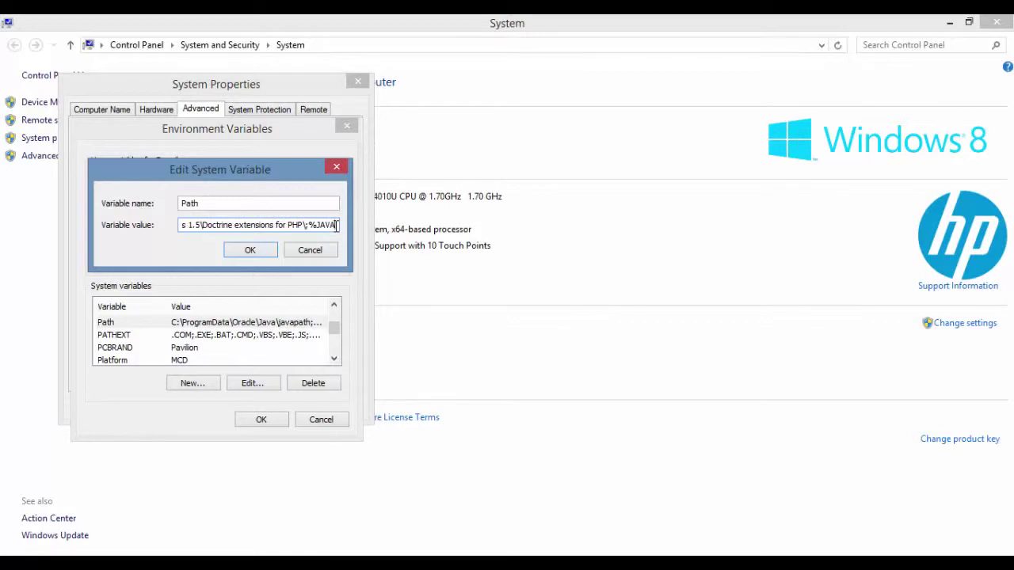
type("_HOME")
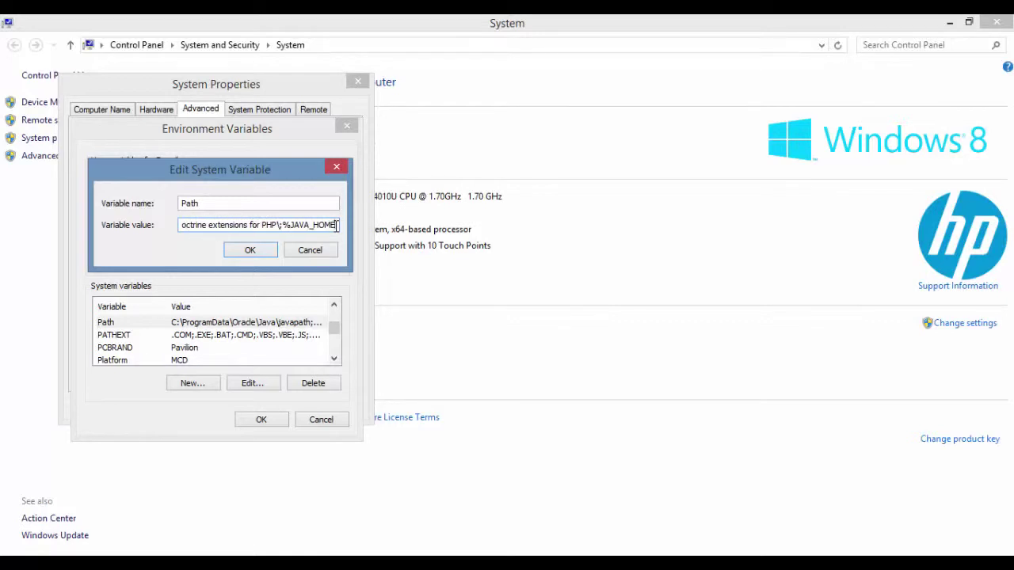
type("%")
left_click(265, 251)
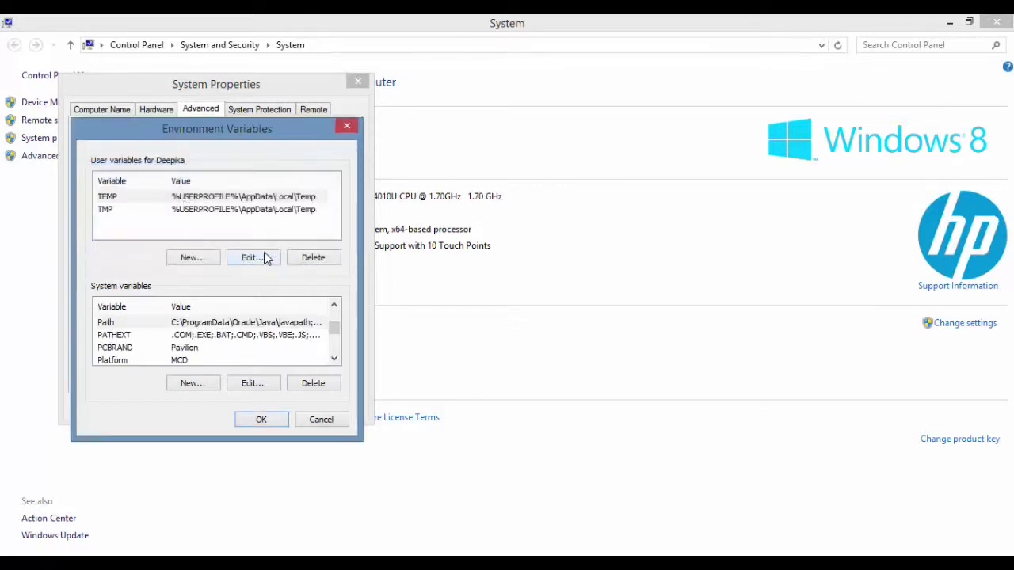
left_click(264, 418)
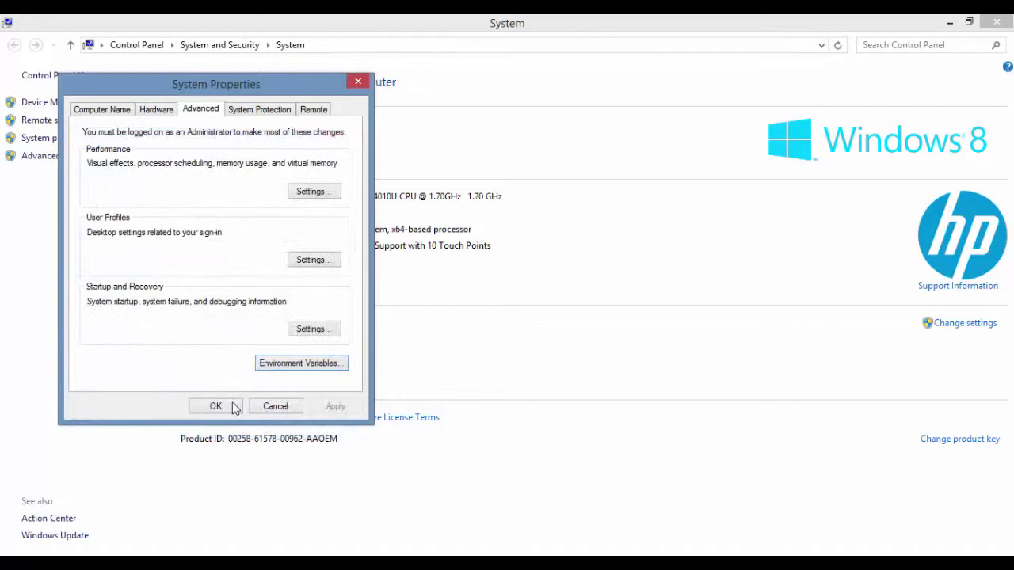
left_click(225, 409)
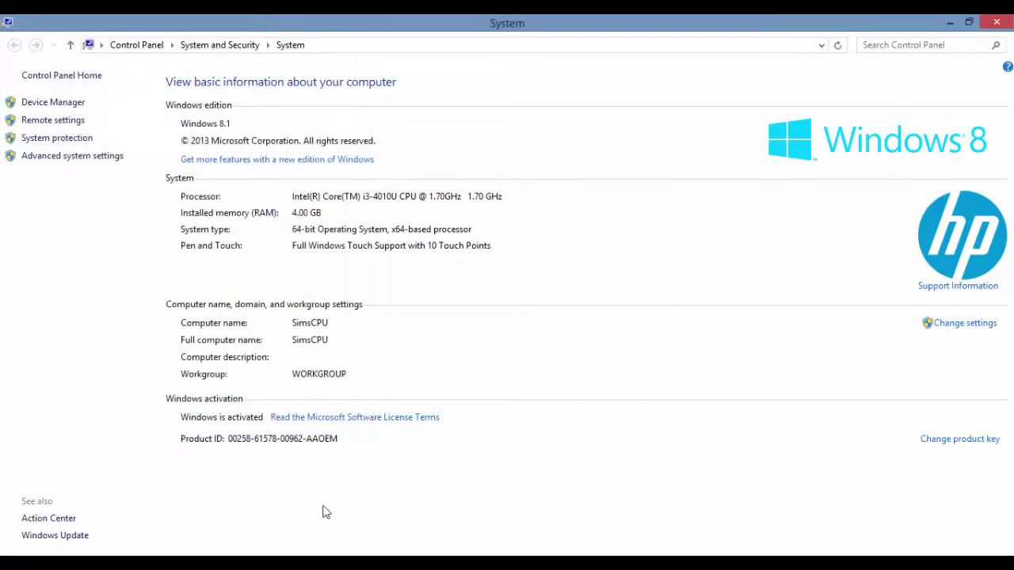
Launch the Command Prompt with cmd and, from the C:\ root reached with cd\, run java -version to check the Java installation.
key("super+r")
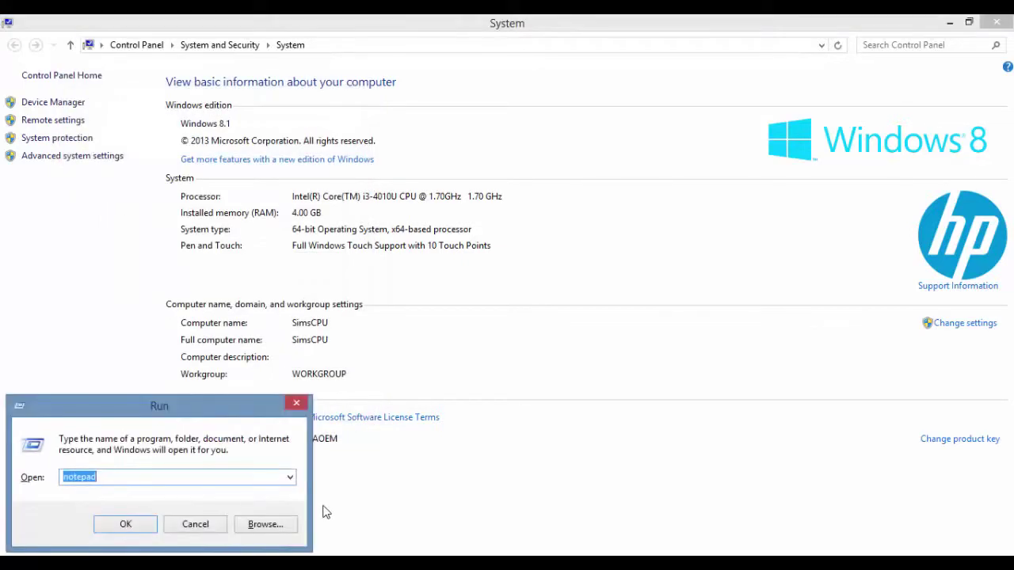
type("cm")
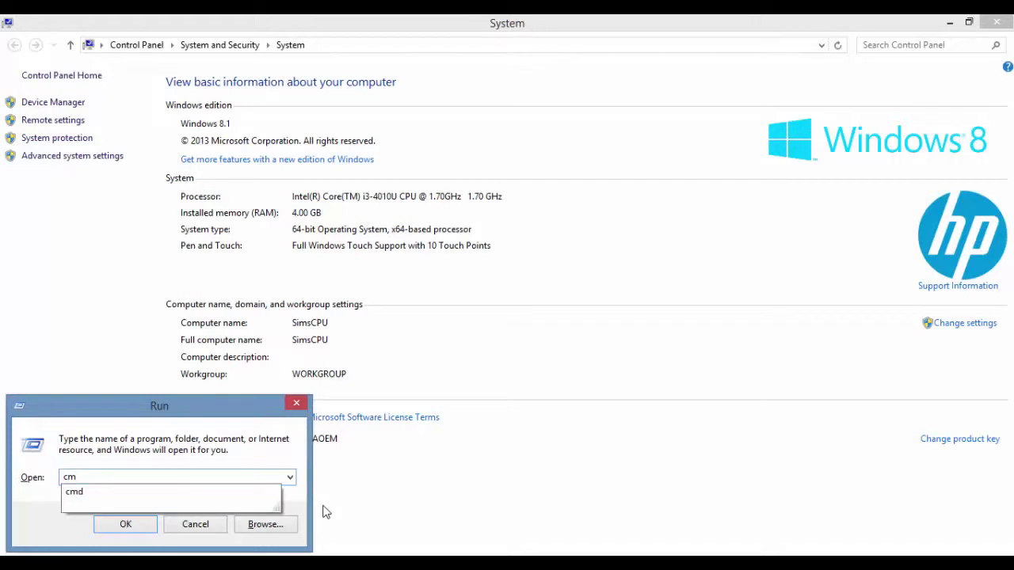
type("d")
key("Return")
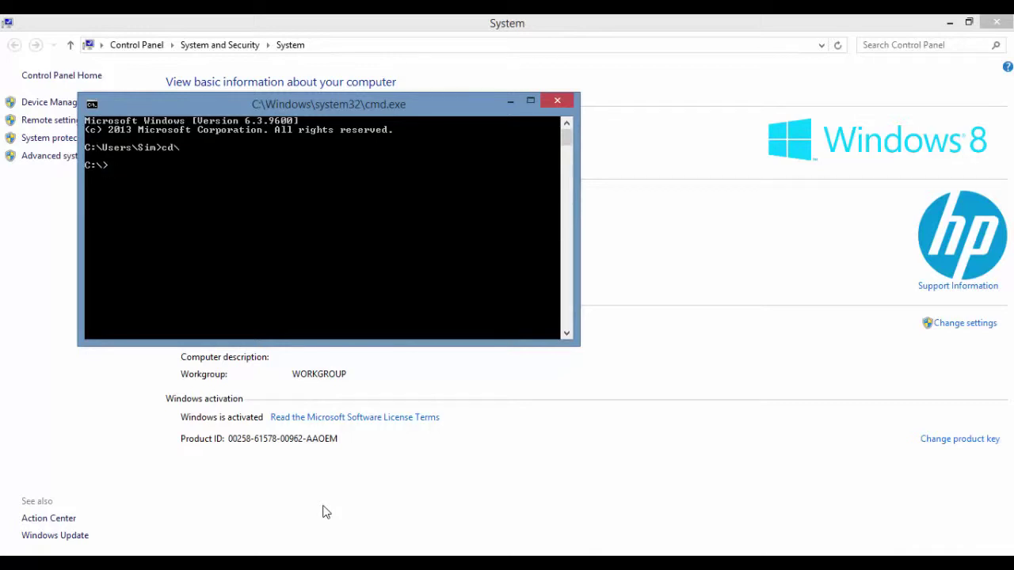
type("java -version")
key("Return")
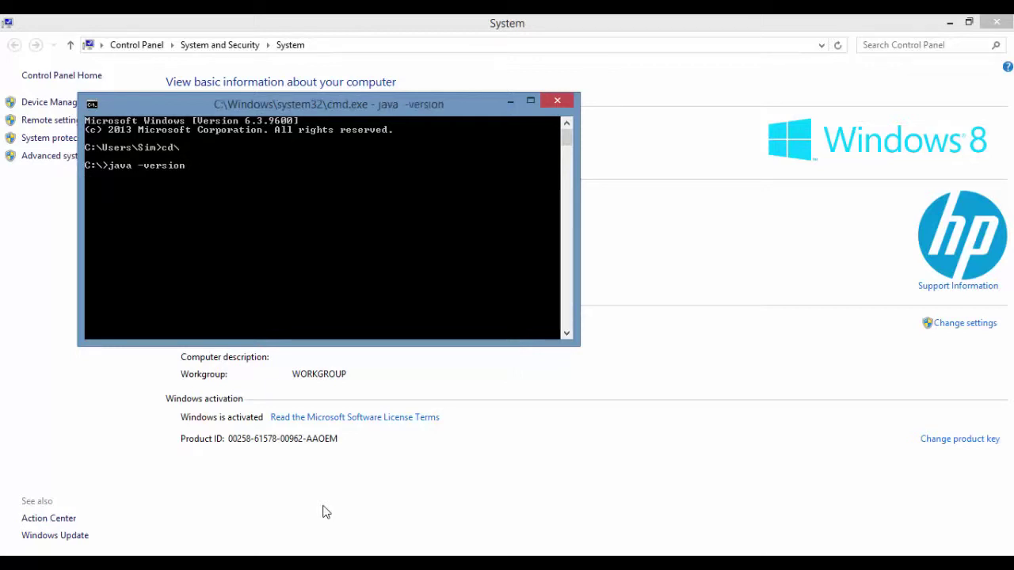